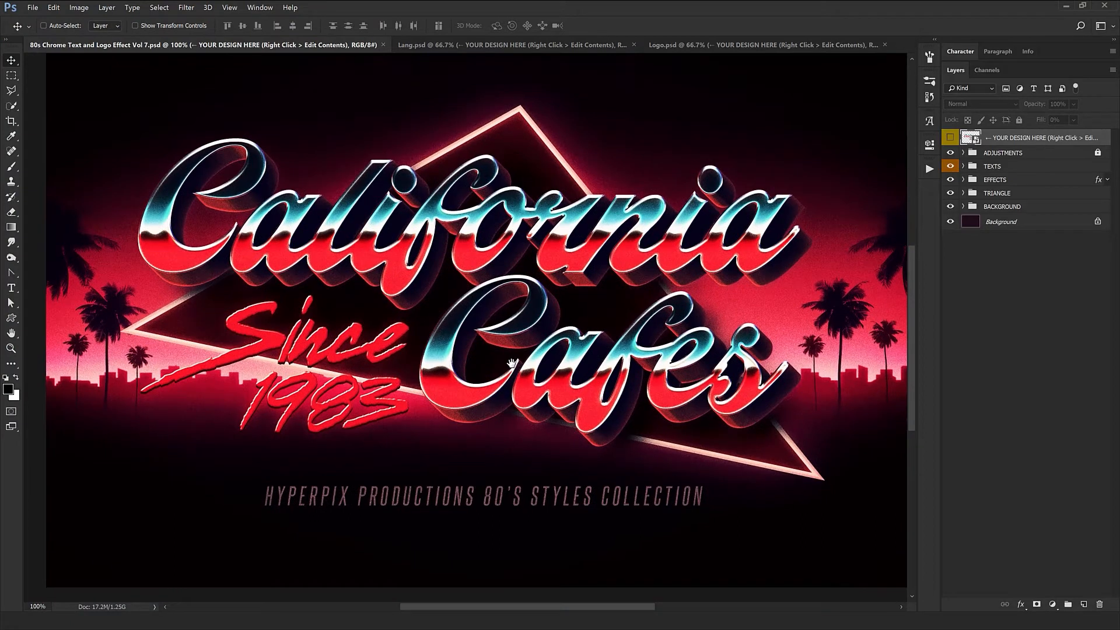
Compare the California Cafes, Japanese lettering and Nike logo versions of the chrome effect across the three open documents at 100% zoom.
drag(511, 363, 499, 401)
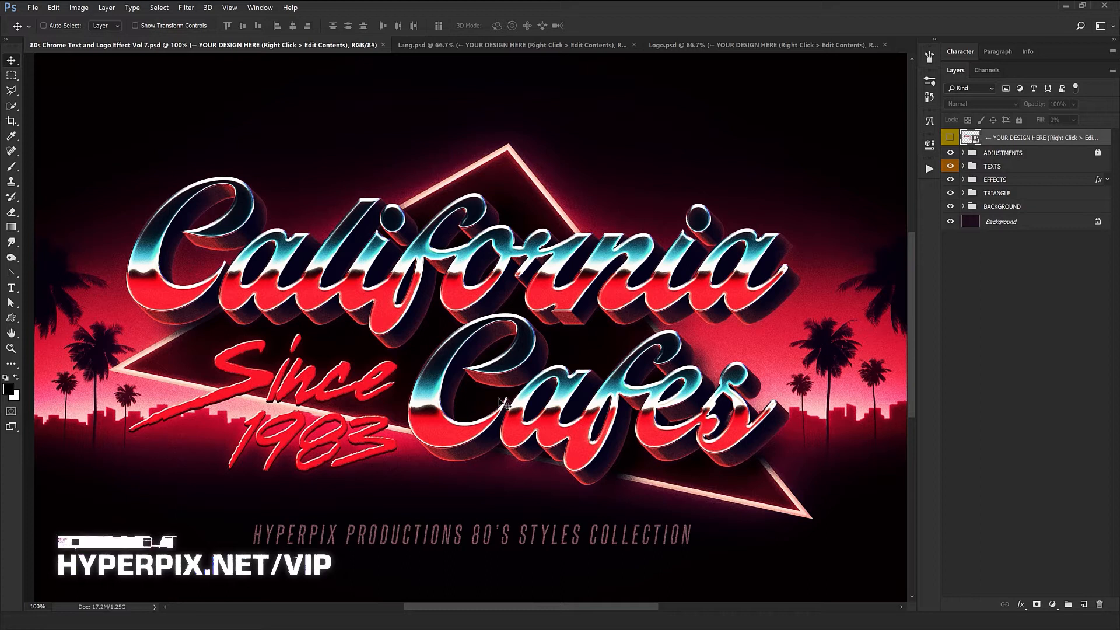
scroll(501, 400, down, 1)
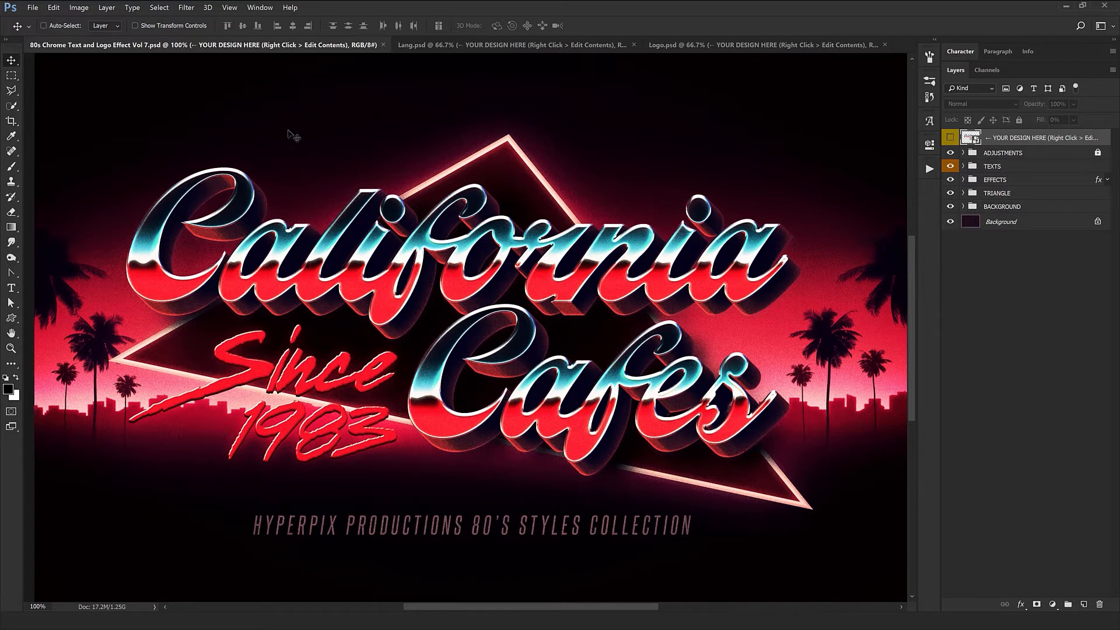
click(444, 52)
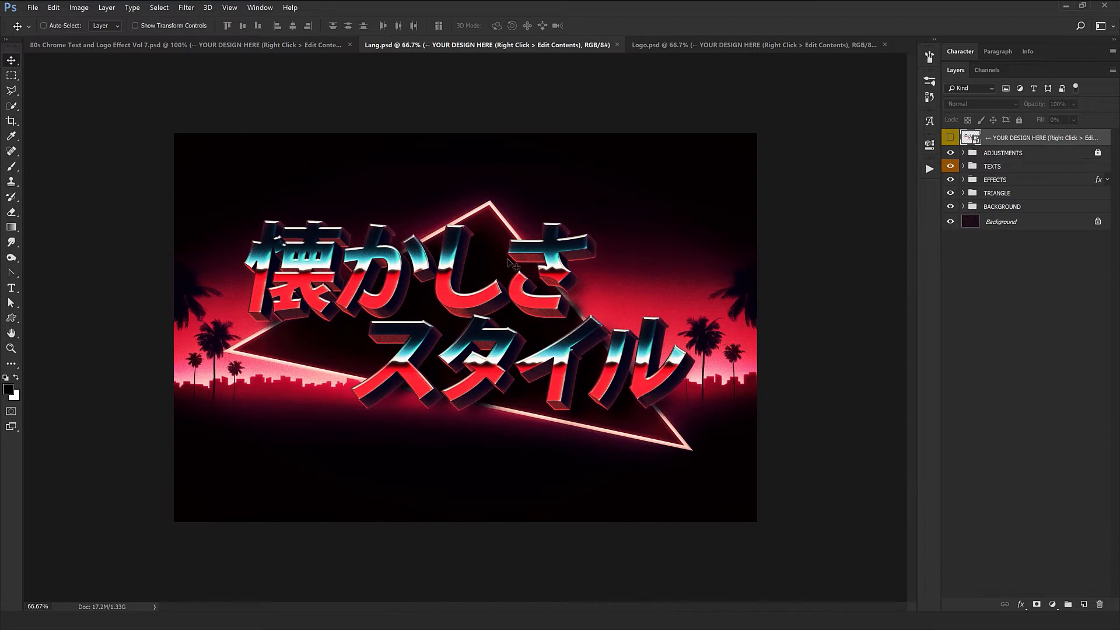
key(ctrl+plus)
drag(460, 257, 490, 273)
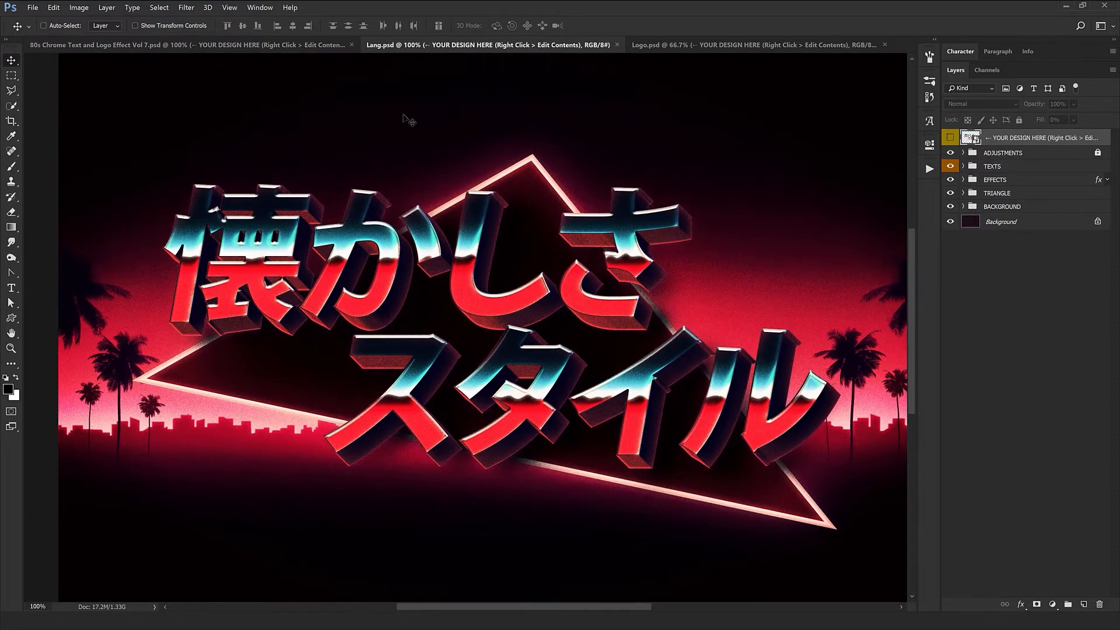
click(224, 47)
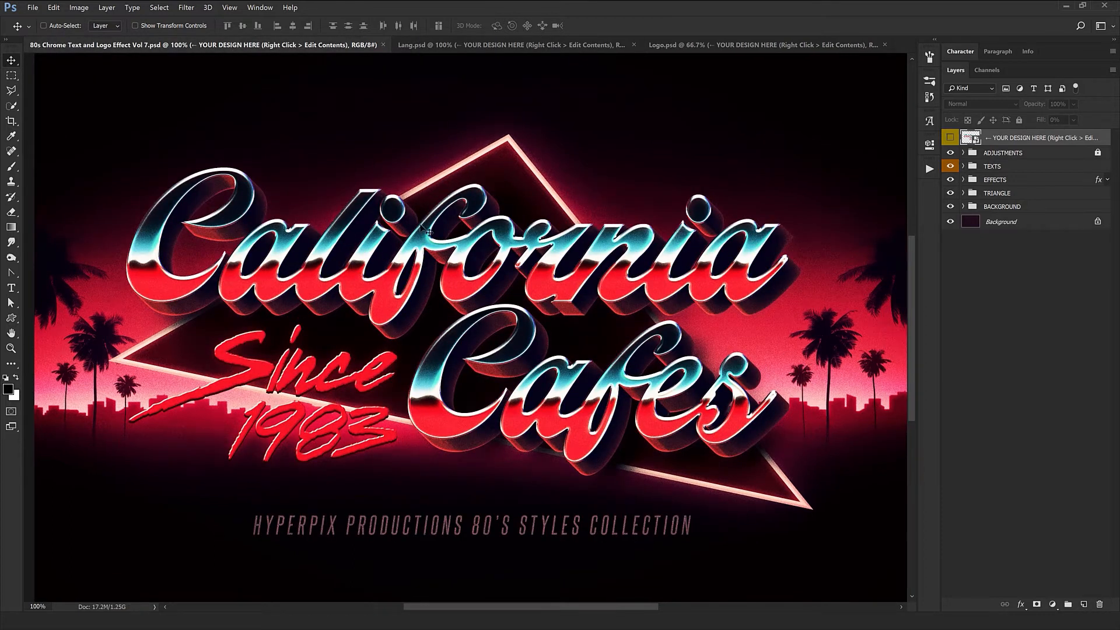
click(467, 50)
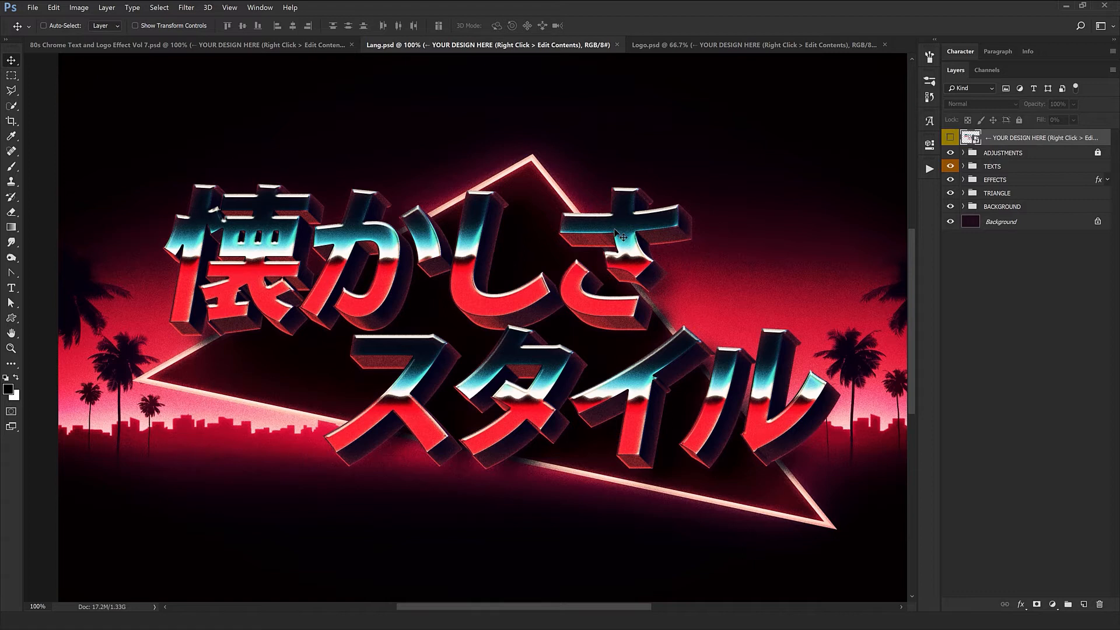
scroll(617, 232, up, 1)
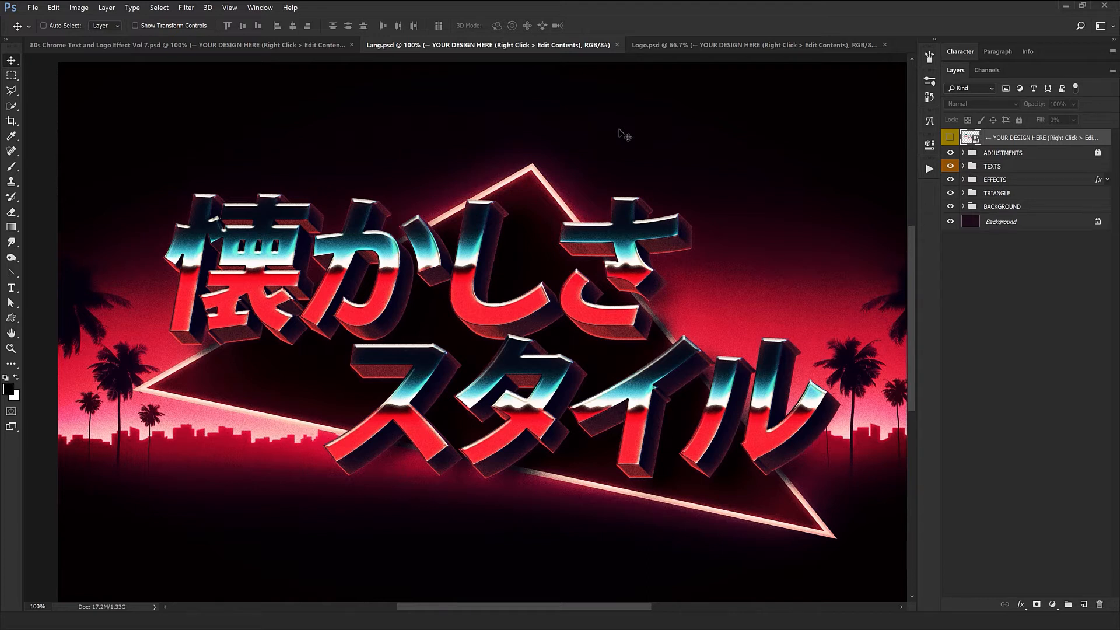
click(713, 49)
key(ctrl+1)
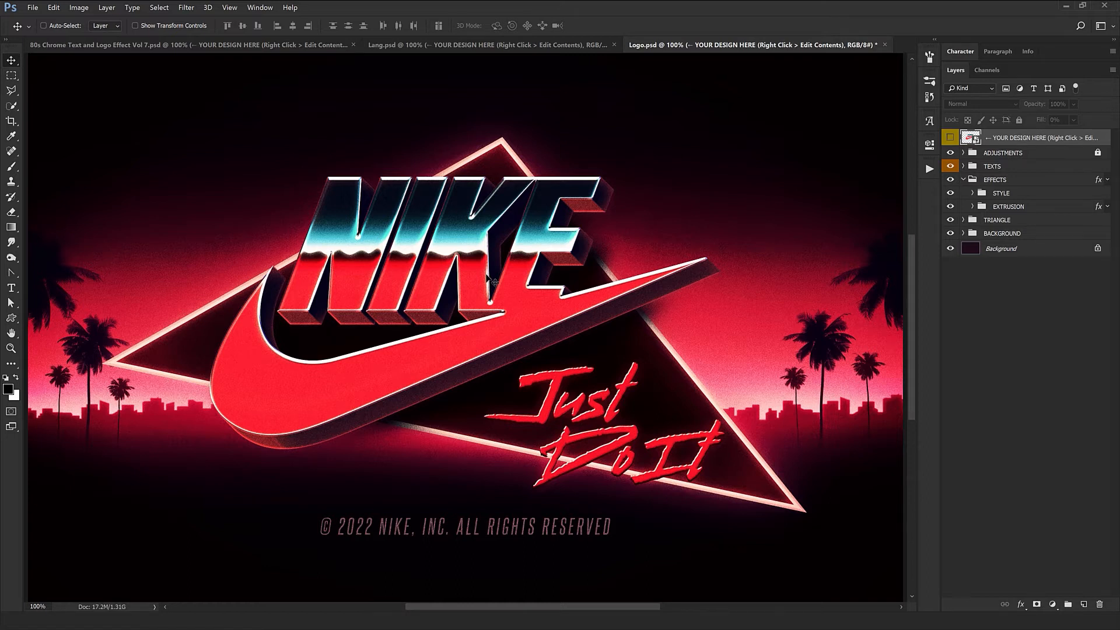
key(ctrl+Tab)
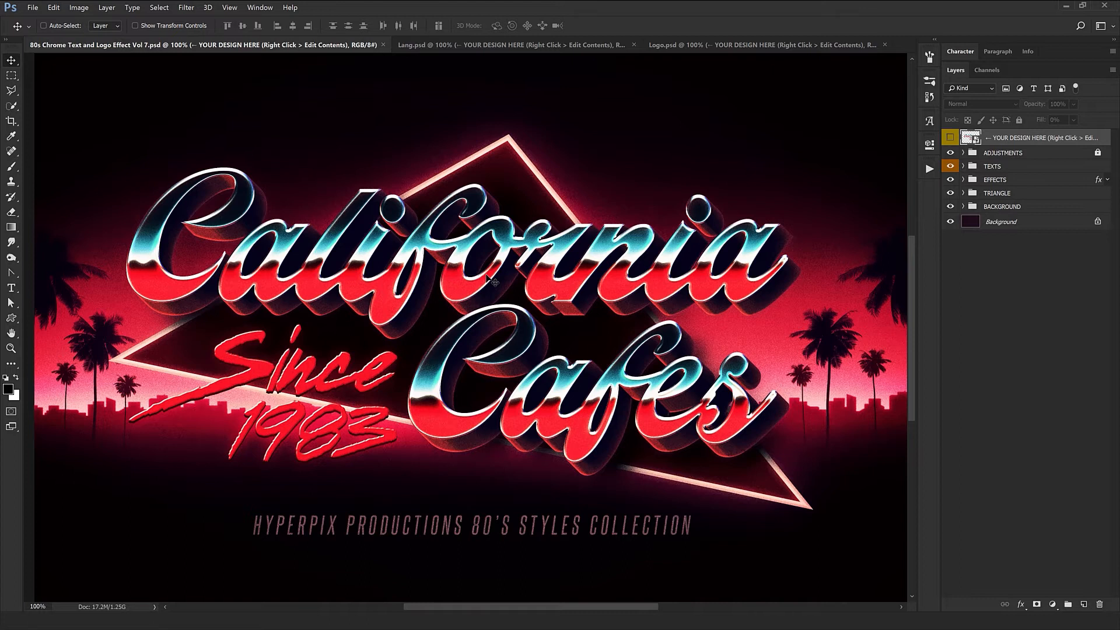
scroll(488, 275, down, 1)
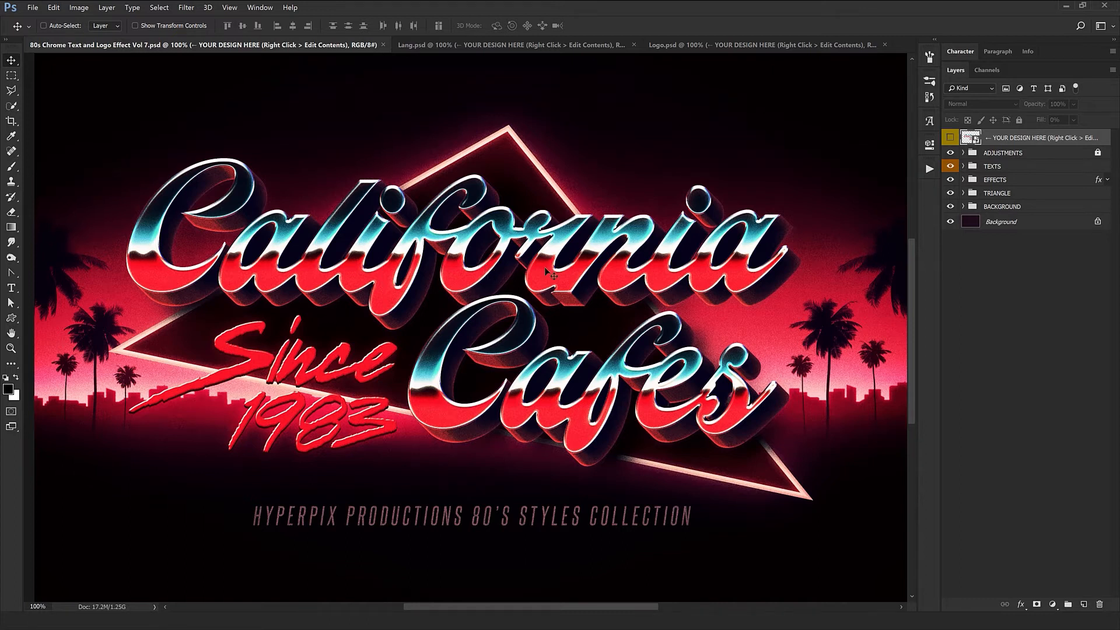
Open the contents of the YOUR DESIGN HERE smart object and change the California text to Synthwave.
right_click(1029, 141)
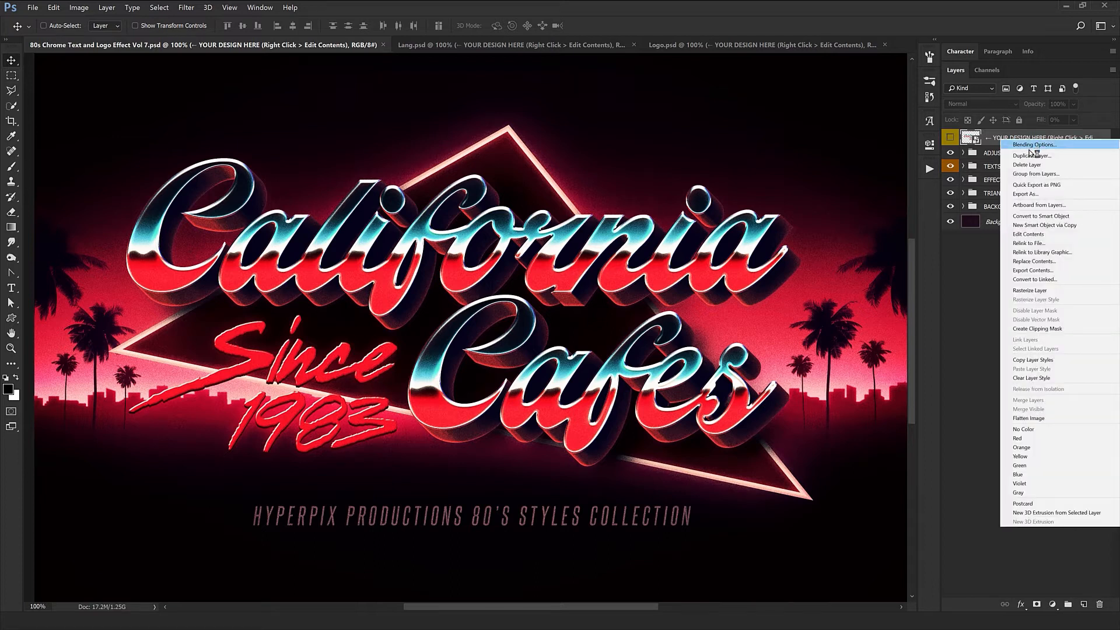
click(1037, 234)
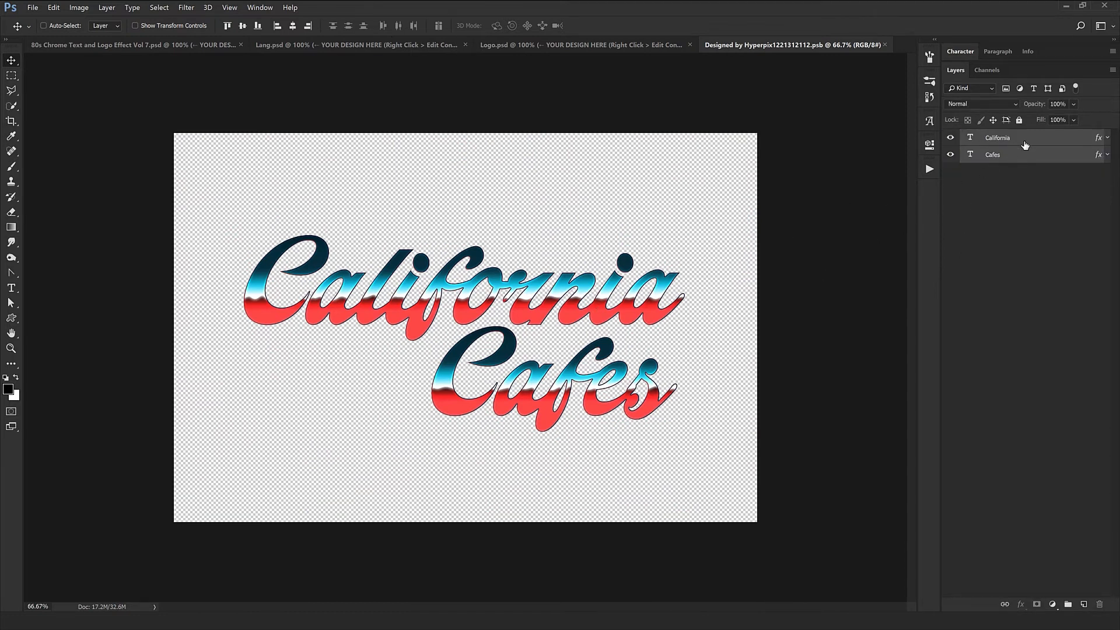
click(988, 145)
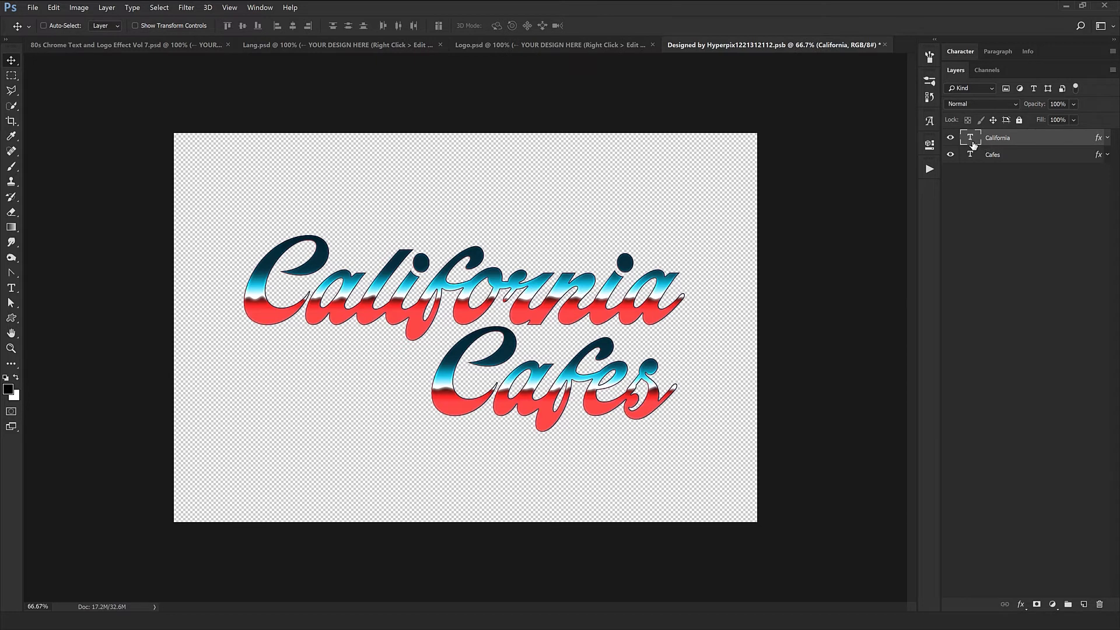
double_click(970, 138)
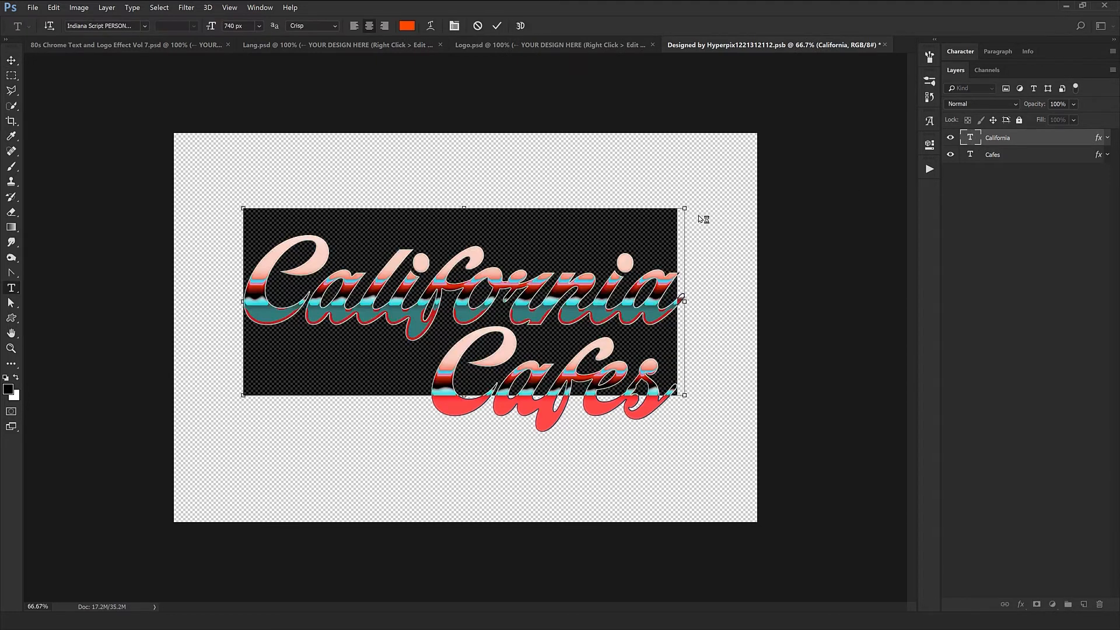
text(Synk)
key(BackSpace)
text(t)
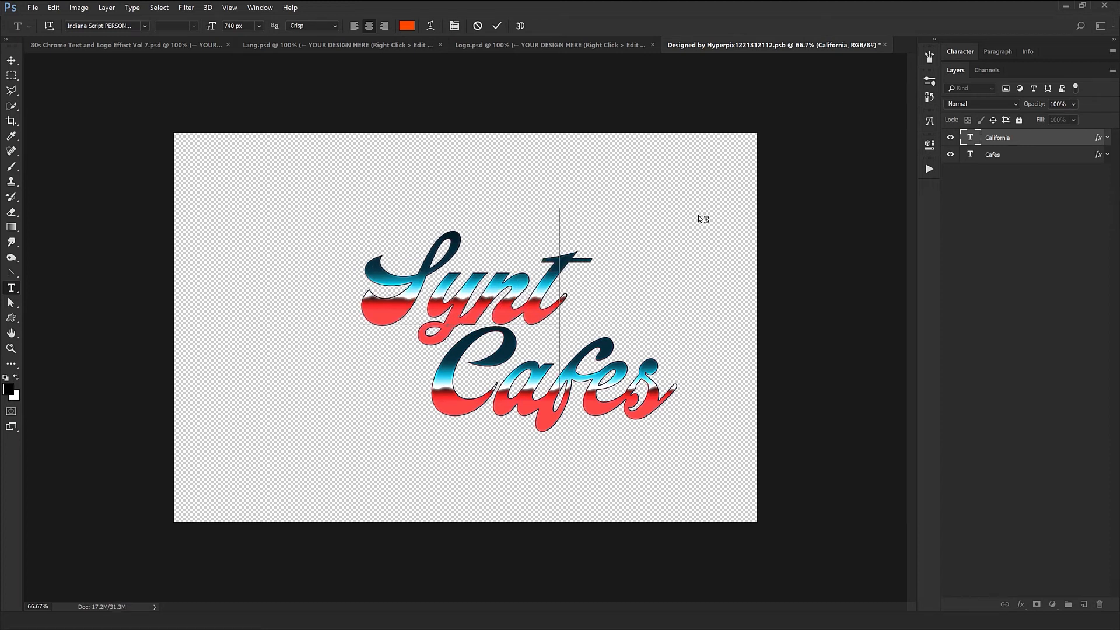
text(hw)
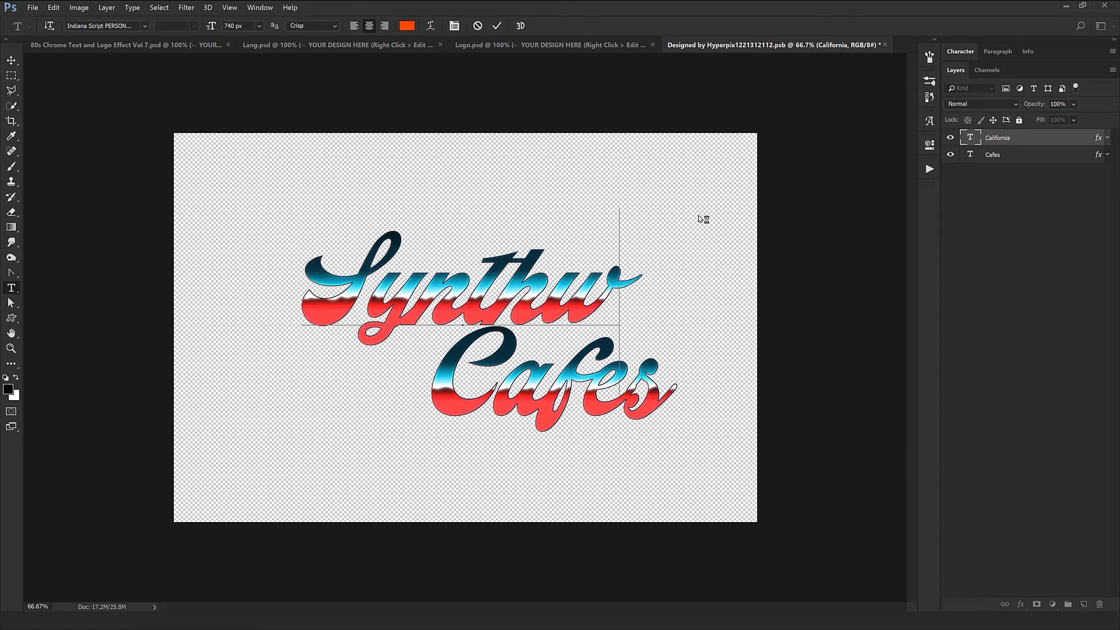
text(ave)
key(ctrl+Return)
key(v)
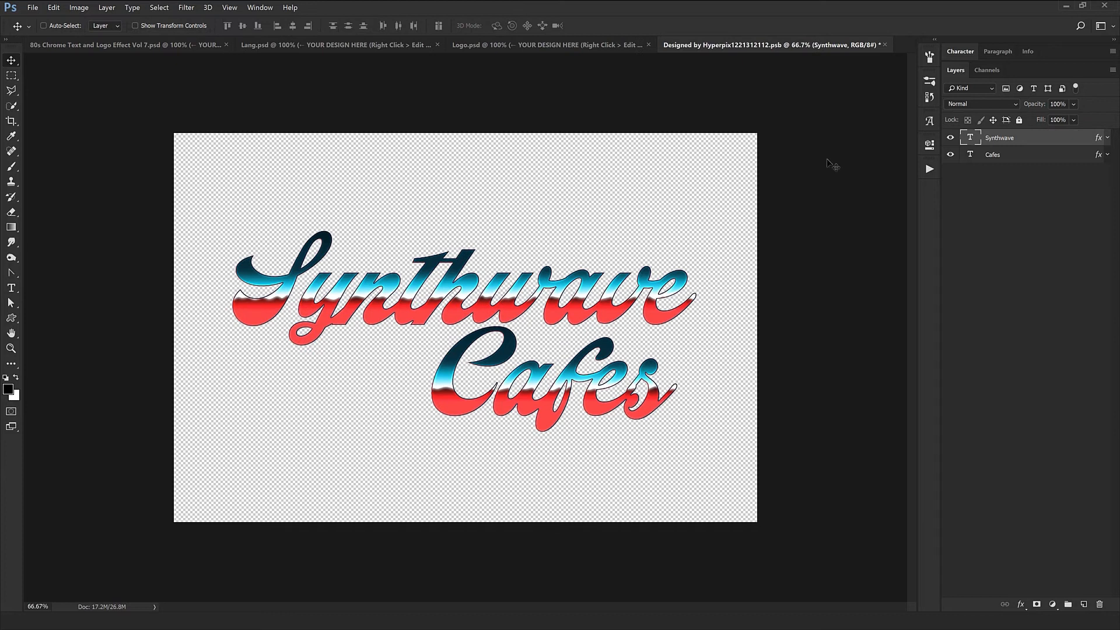
Change the Cafes text to Artist and shift the word slightly to the left beneath Synthwave.
double_click(969, 154)
text(A)
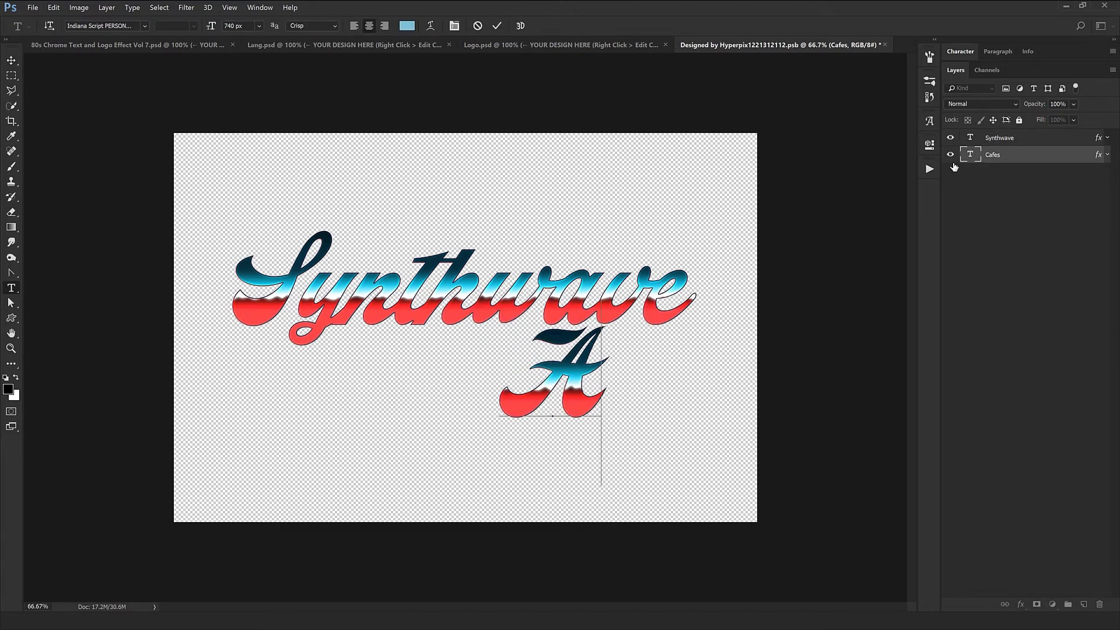
text(rtist)
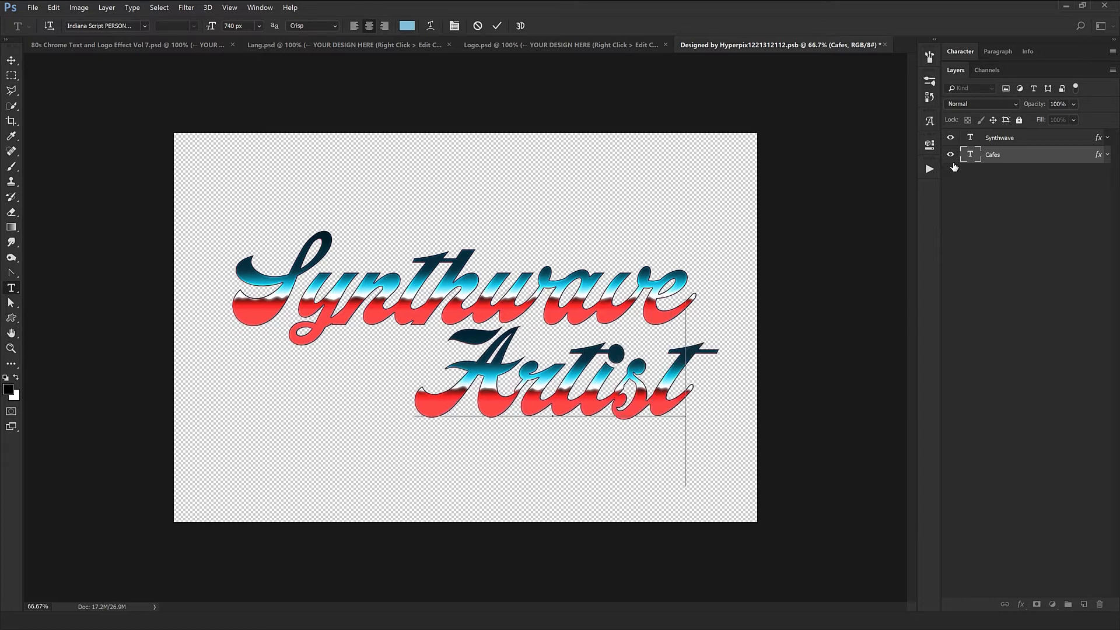
key(ctrl+Return)
key(v)
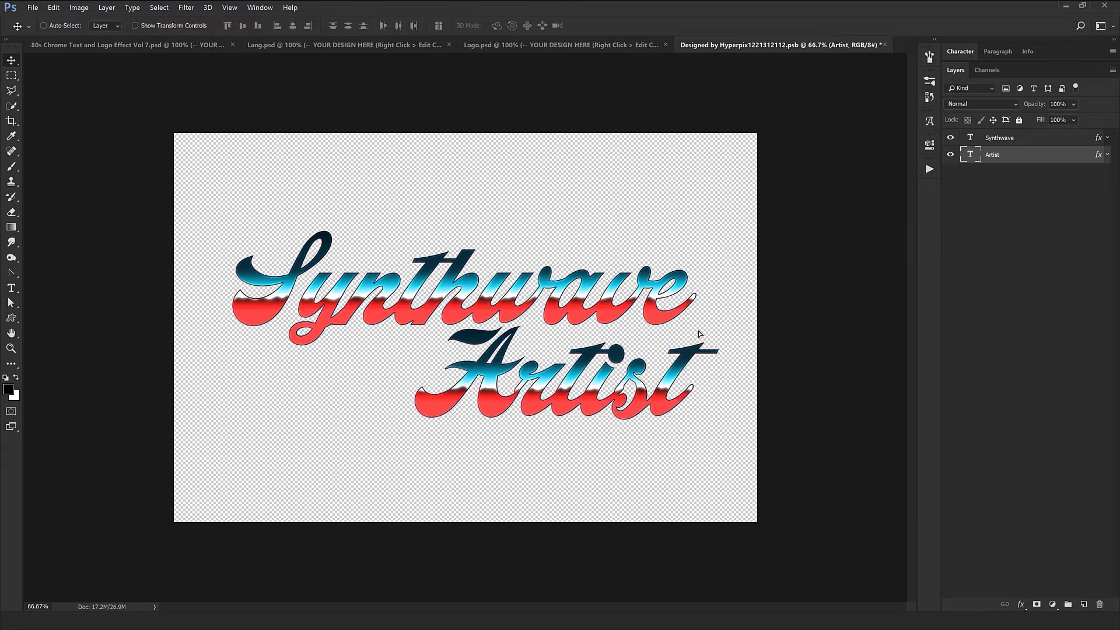
drag(710, 340, 687, 338)
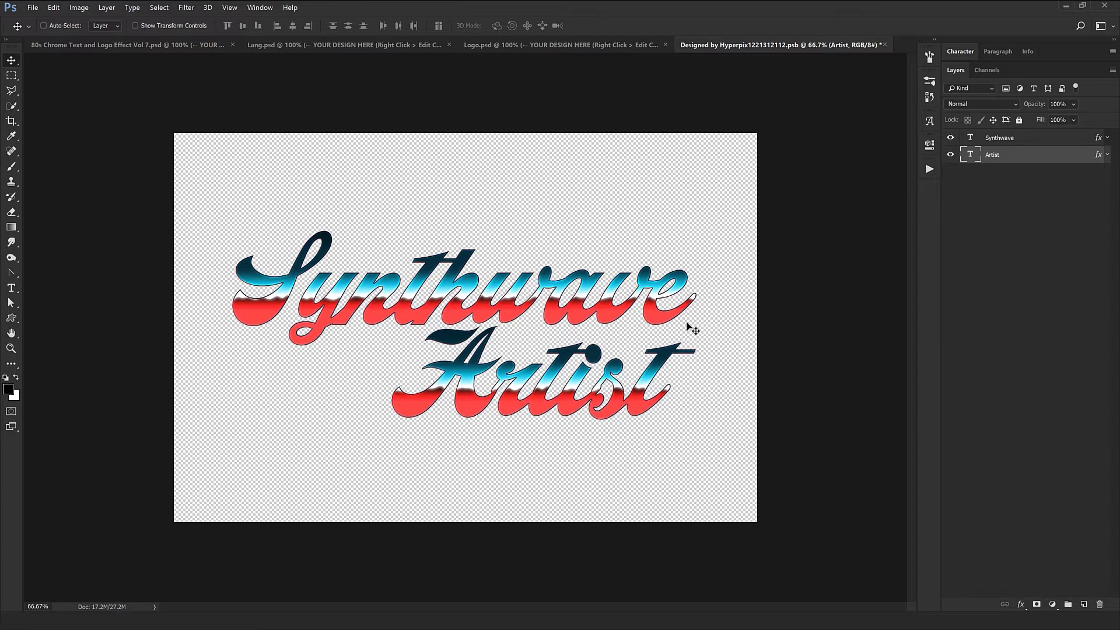
Try repositioning the Pattern Overlay in the Synthwave layer's style.
double_click(1098, 138)
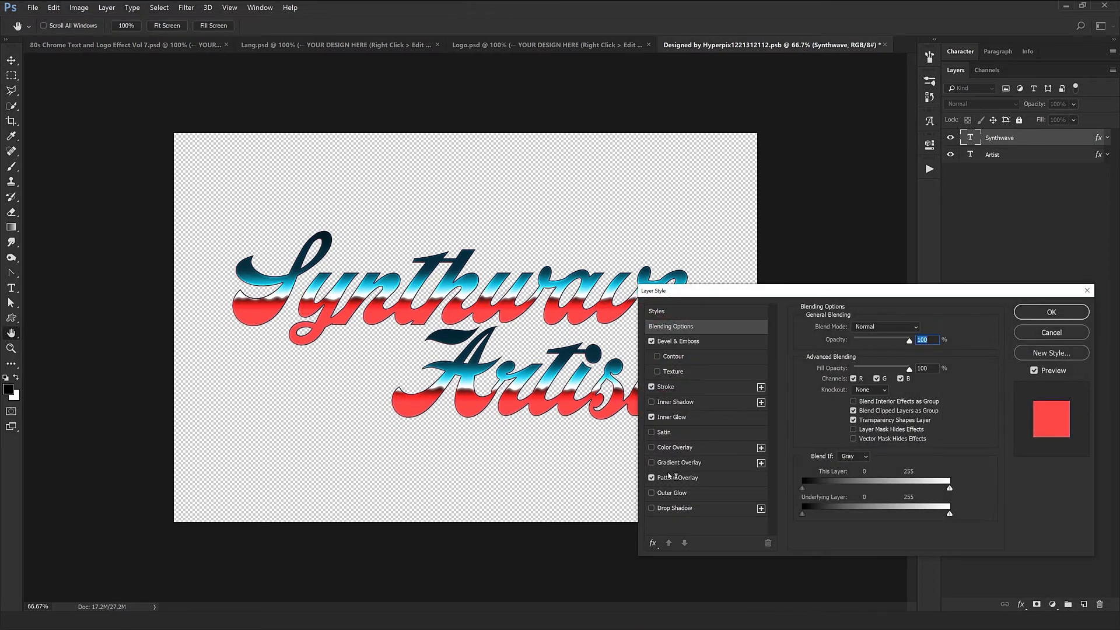
click(676, 477)
drag(430, 420, 318, 399)
click(1065, 333)
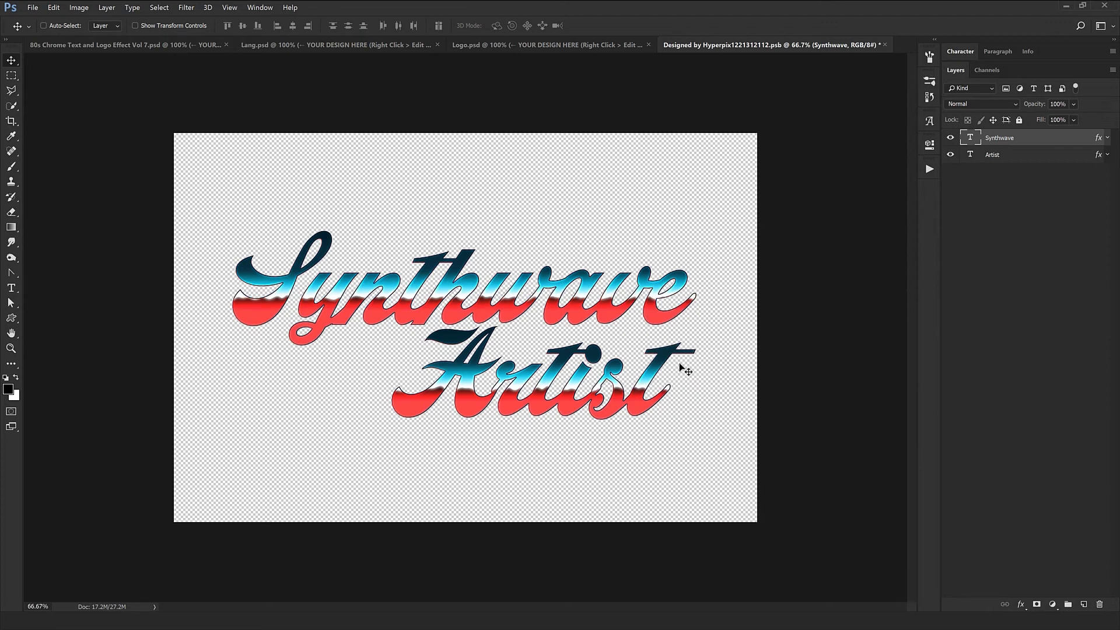
Close the smart object contents with its changes saved and inspect the updated chrome lettering in the main document.
click(1043, 157)
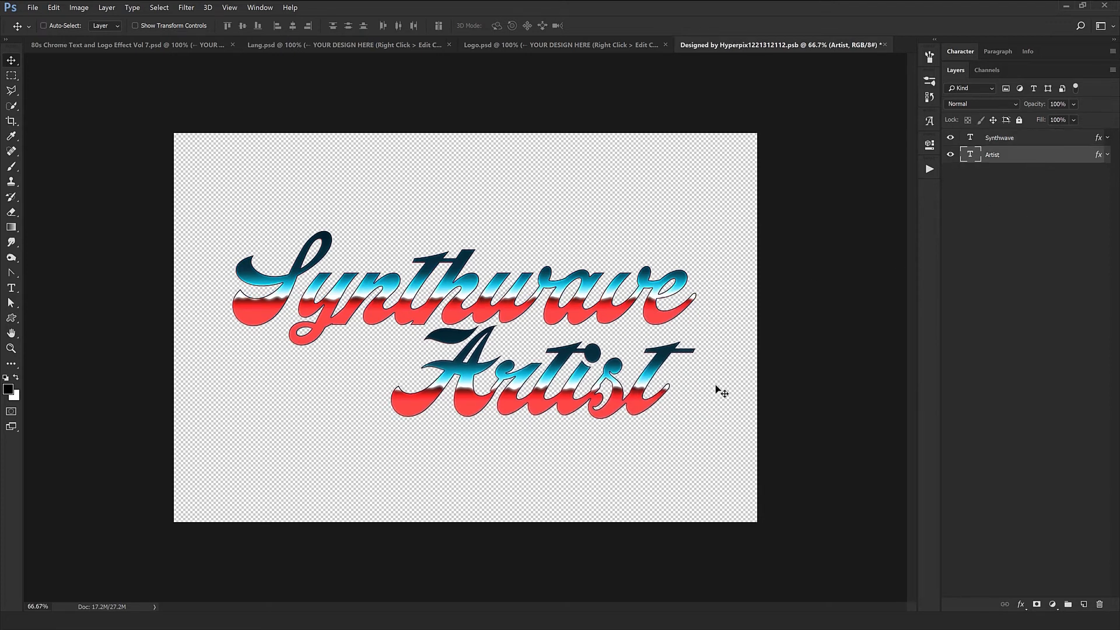
click(883, 46)
click(293, 239)
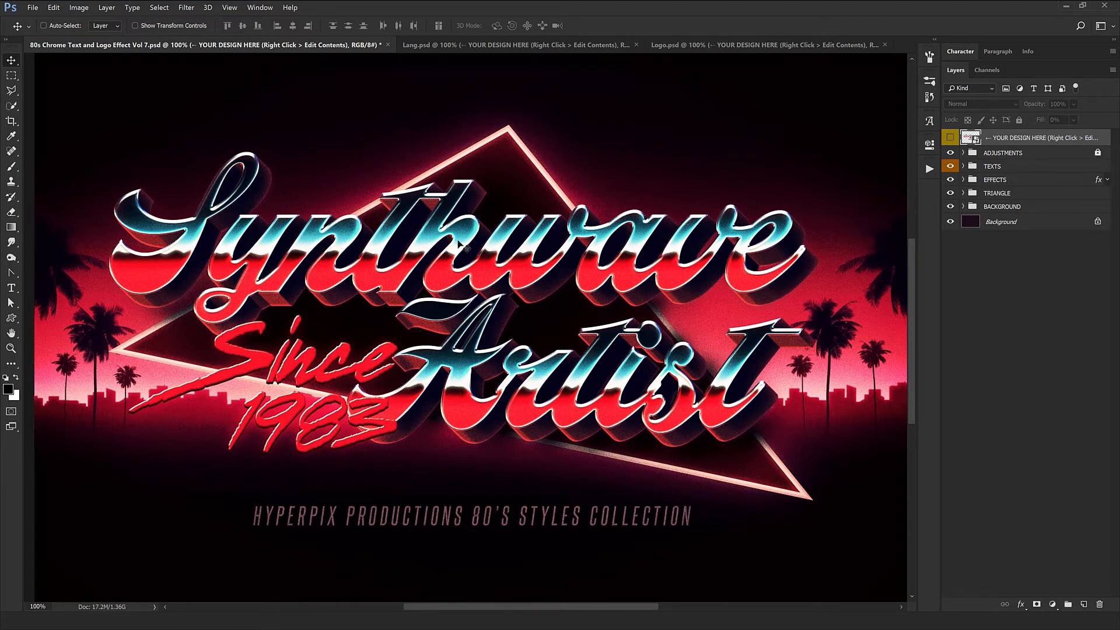
key(ctrl+minus)
key(ctrl+minus)
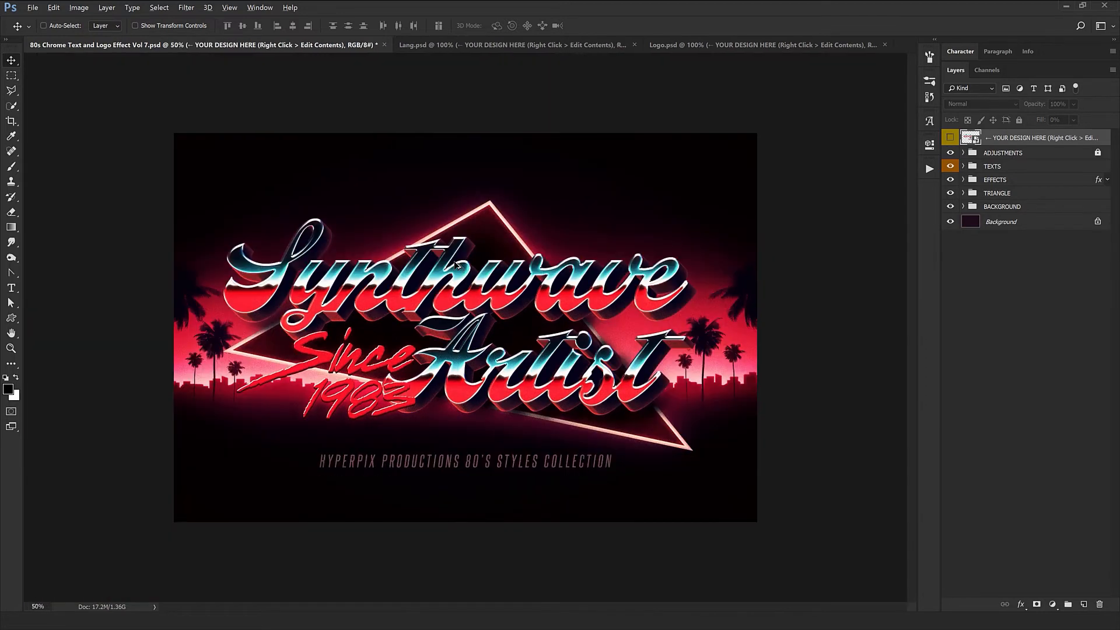
key(ctrl+plus)
key(ctrl+plus)
drag(322, 215, 561, 300)
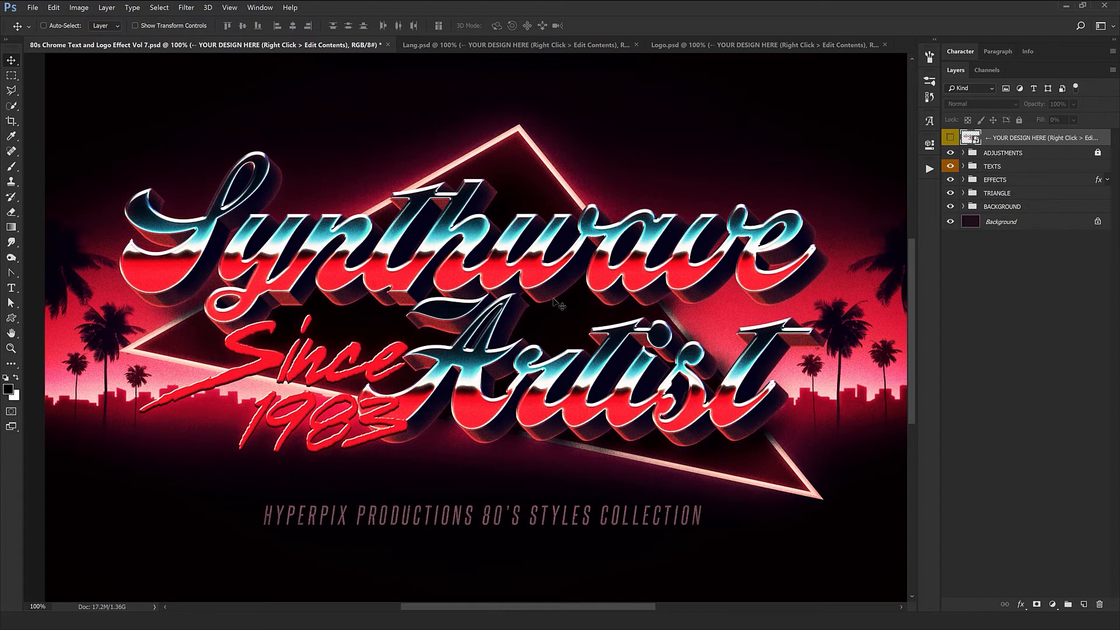
key(ctrl+minus)
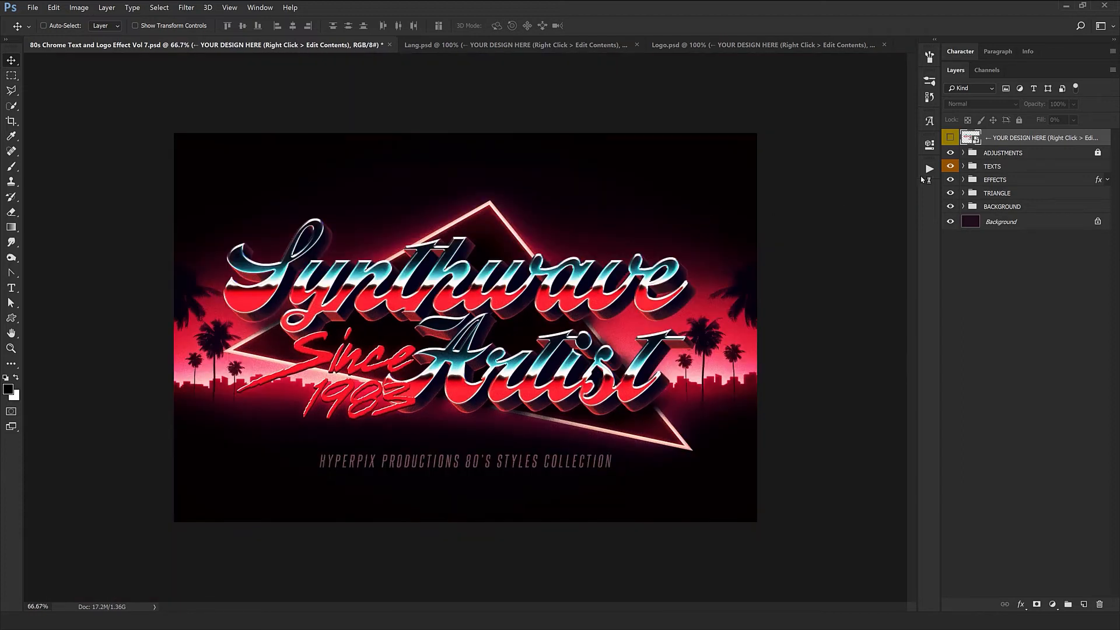
Unlock the ADJUSTMENTS group and review the adjustment layers inside its COLOR / BRIGHTNESS / CONTRAST group.
click(1030, 159)
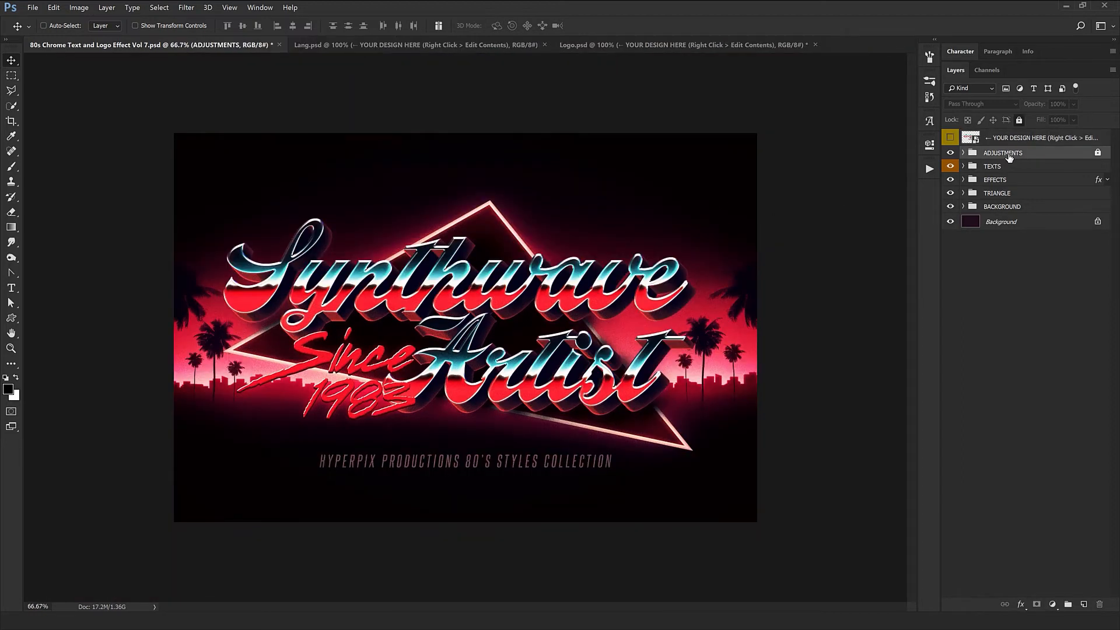
click(963, 153)
click(1019, 120)
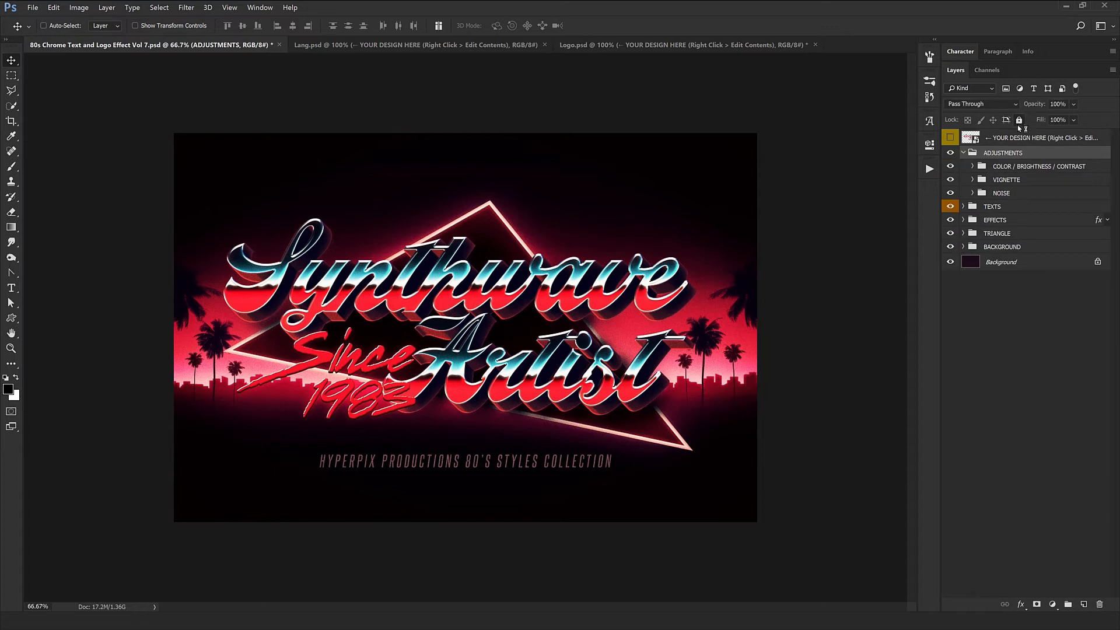
click(972, 167)
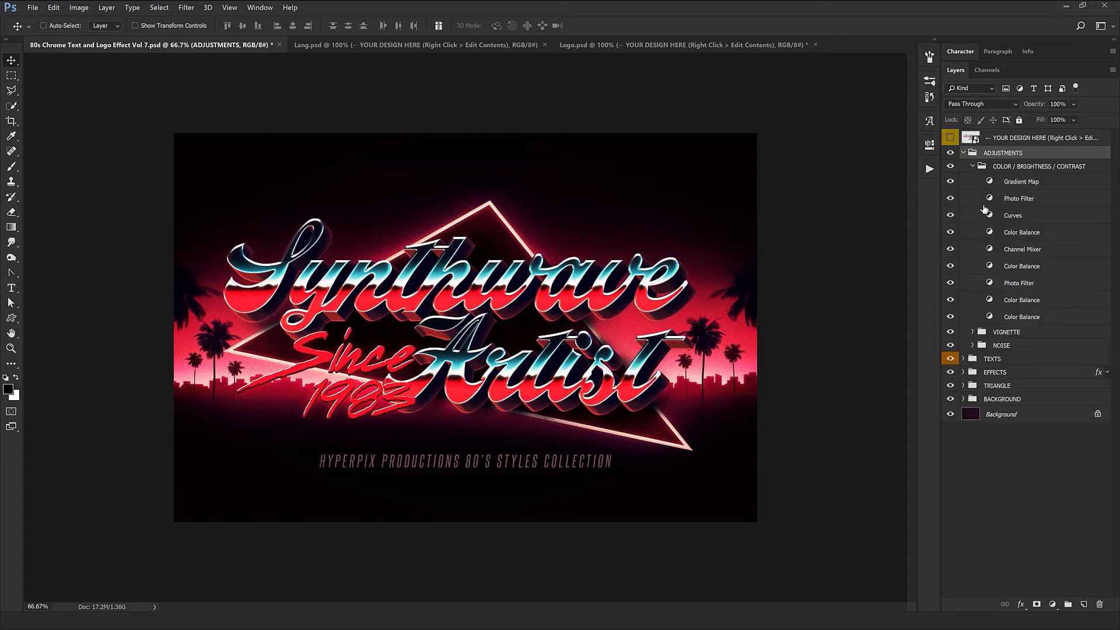
click(973, 167)
click(972, 167)
click(973, 167)
Make the Vignette layer visible, review the NOISE group's layers and collapse the ADJUSTMENTS group.
click(972, 179)
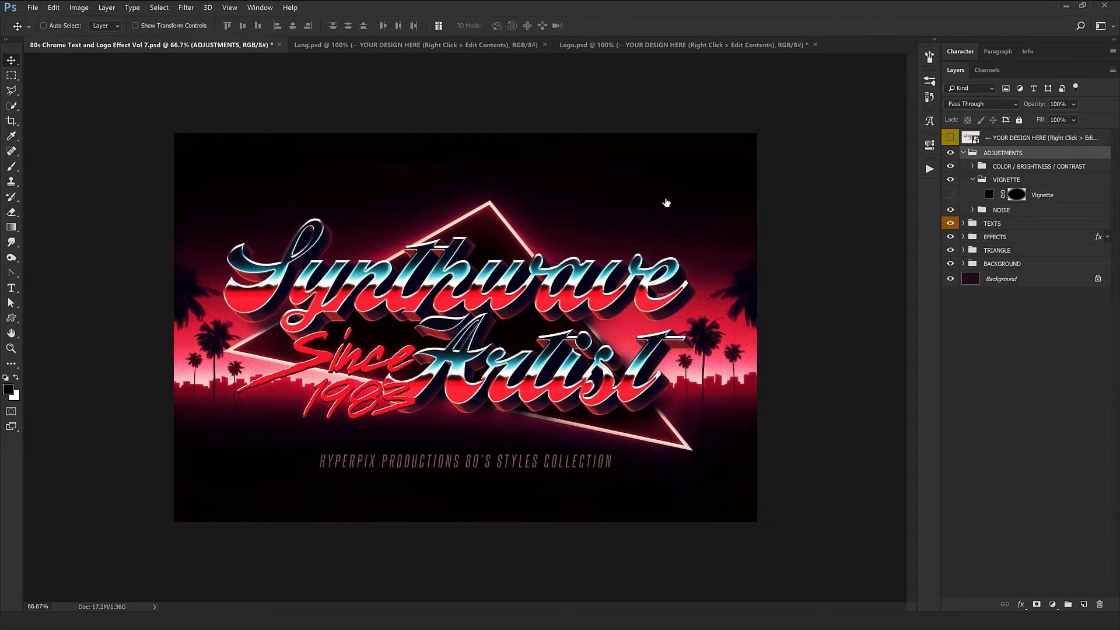
click(950, 195)
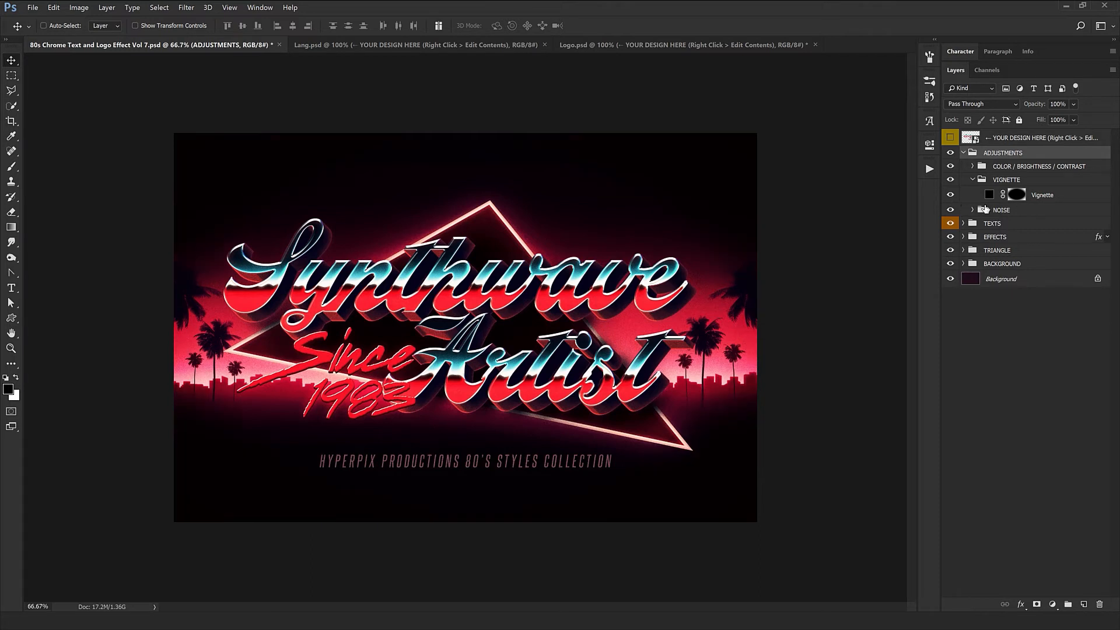
click(972, 211)
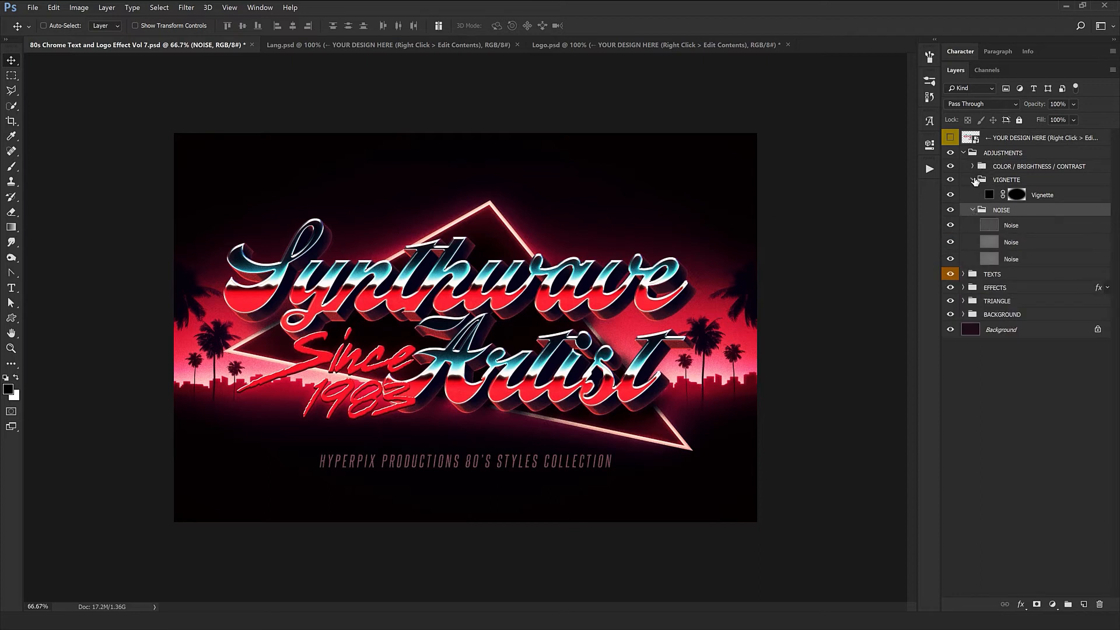
click(972, 180)
click(964, 153)
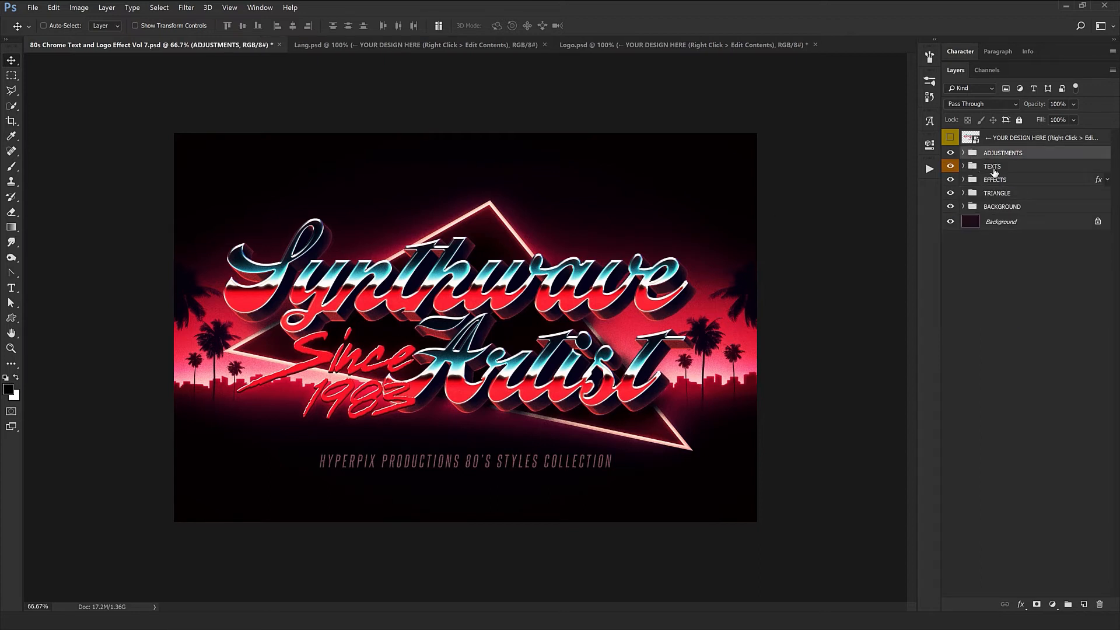
Move the Since and 1983 text layers in the TEXTS group together, down and to the left of the Artist lettering.
click(1001, 167)
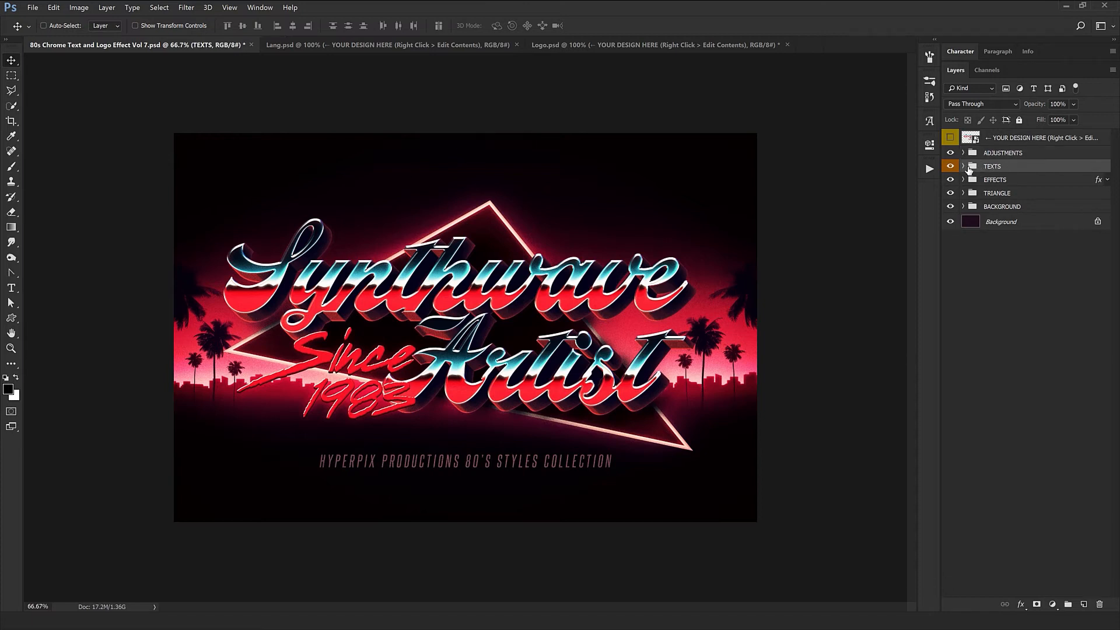
click(964, 167)
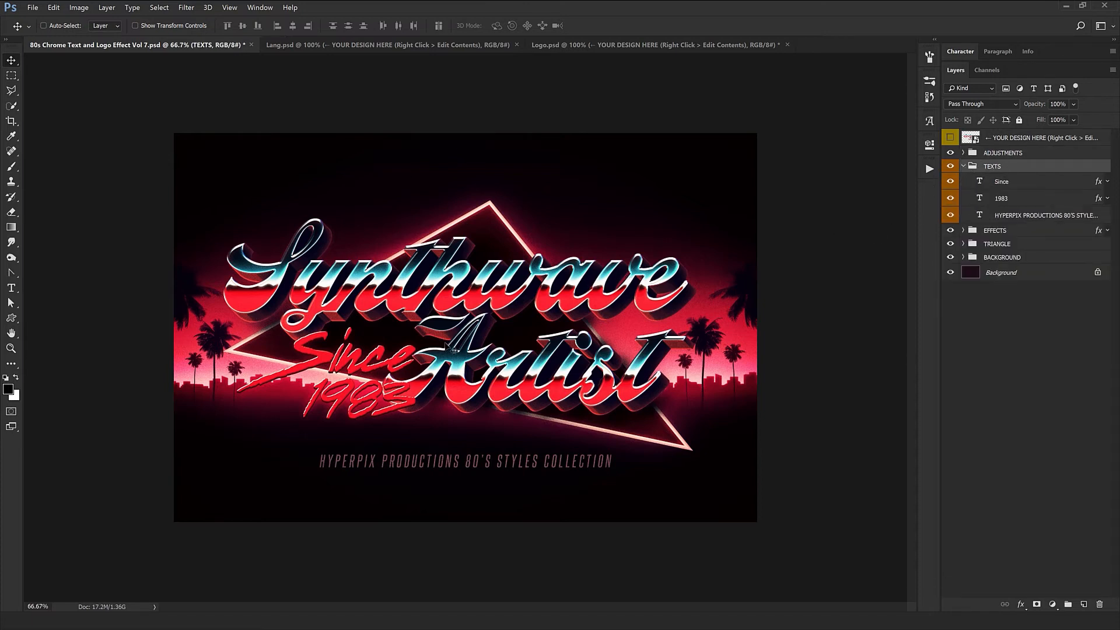
click(998, 182)
shift+click(1006, 199)
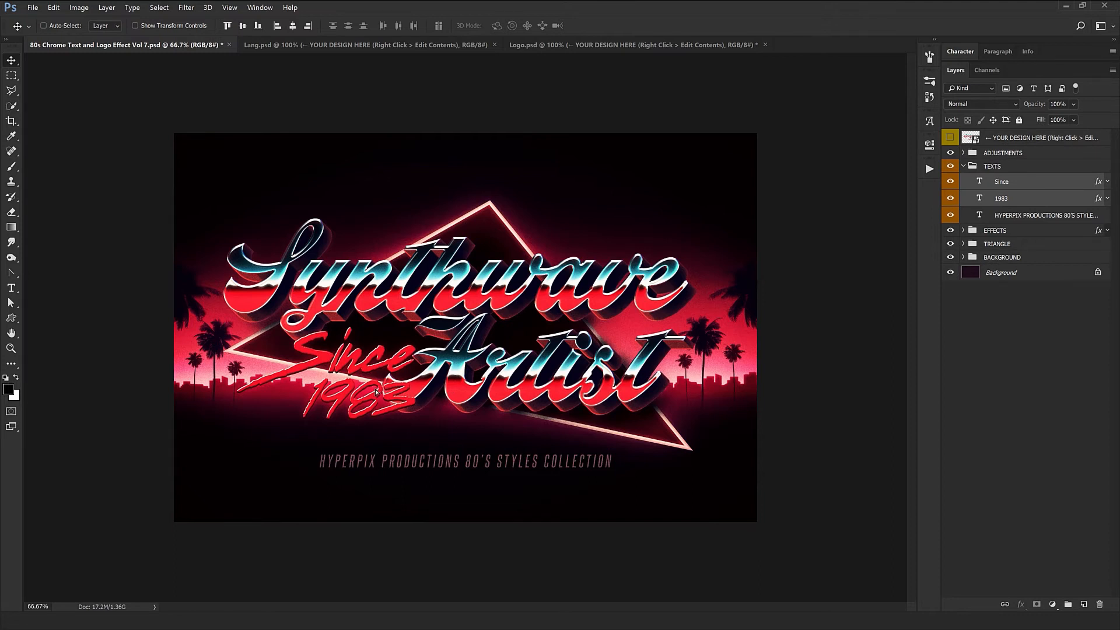
drag(373, 393, 397, 405)
Replace the HYPERPIX PRODUCTIONS tagline text with YOUR TEXT HERE.
click(1038, 217)
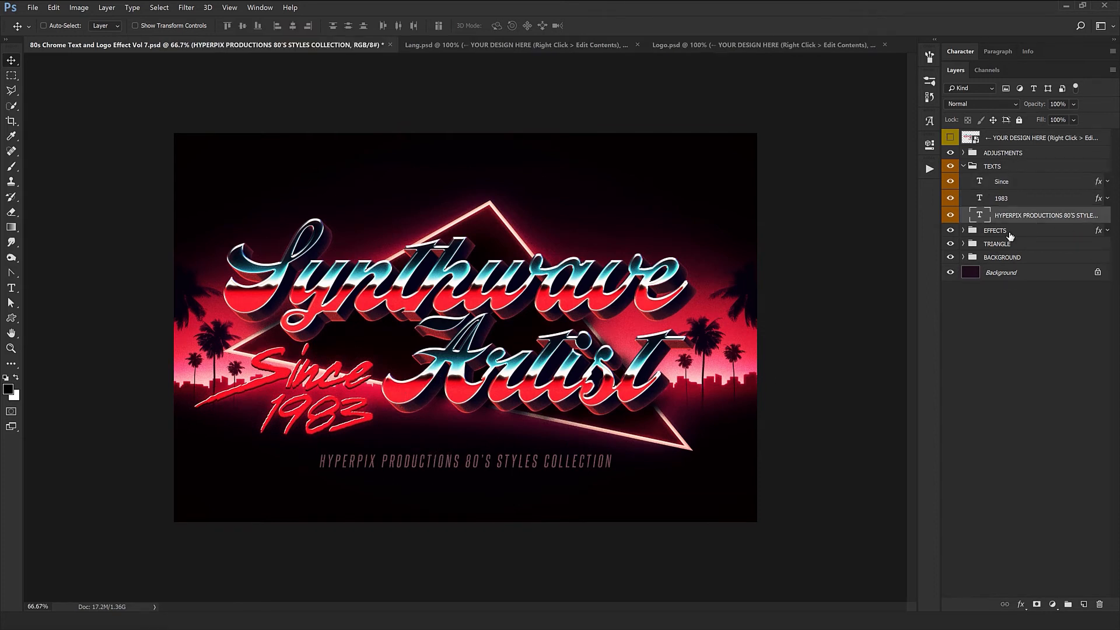
double_click(980, 217)
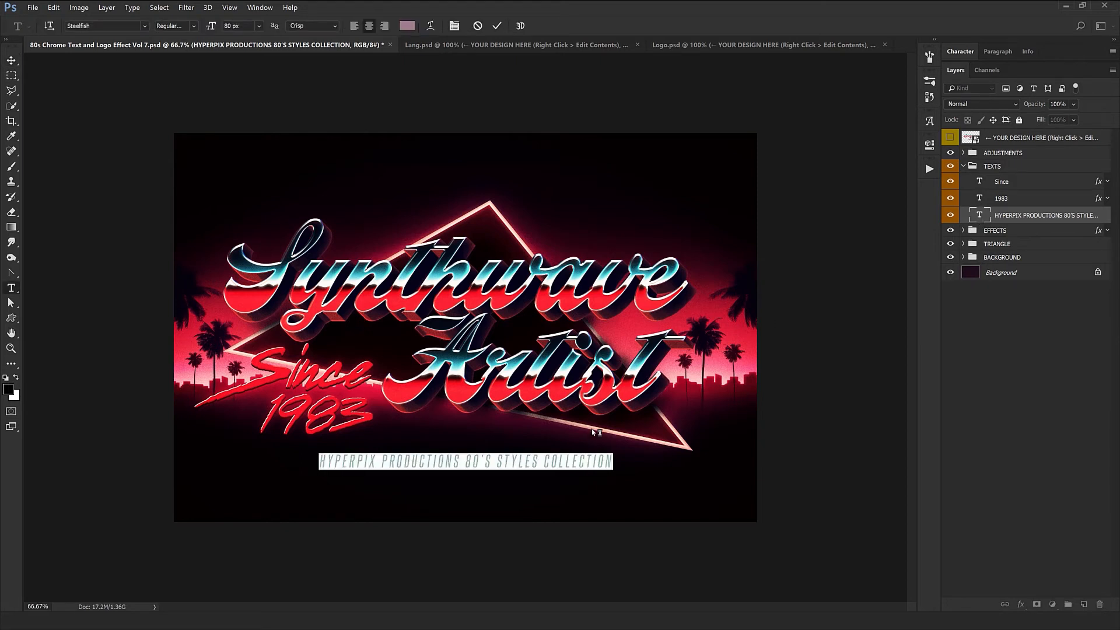
text(YOUR)
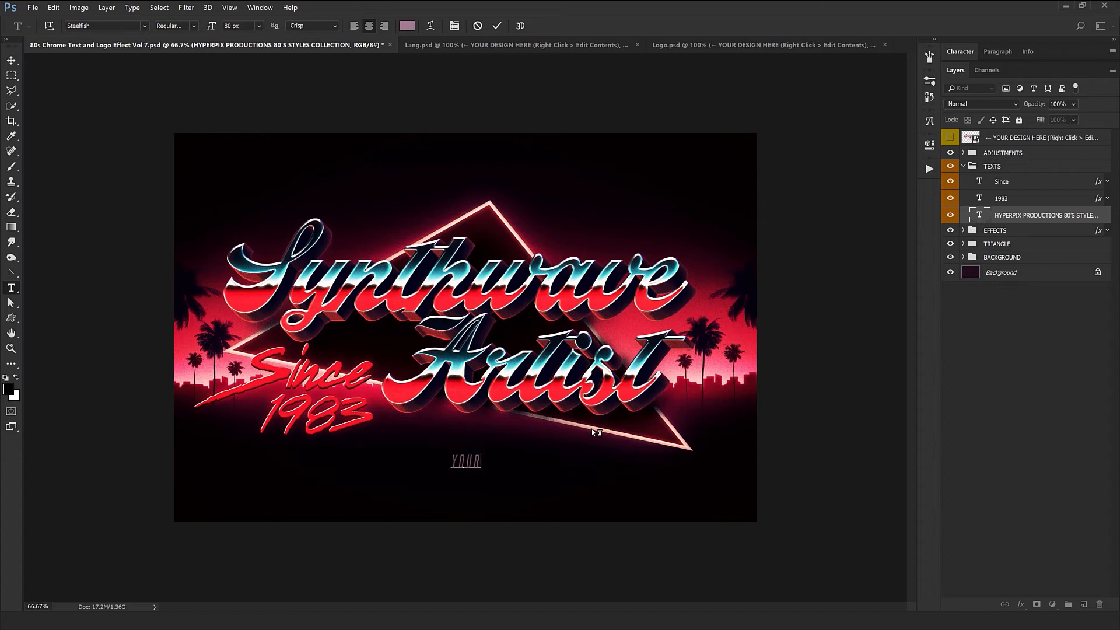
text( TEXT HERE)
key(ctrl+Return)
key(v)
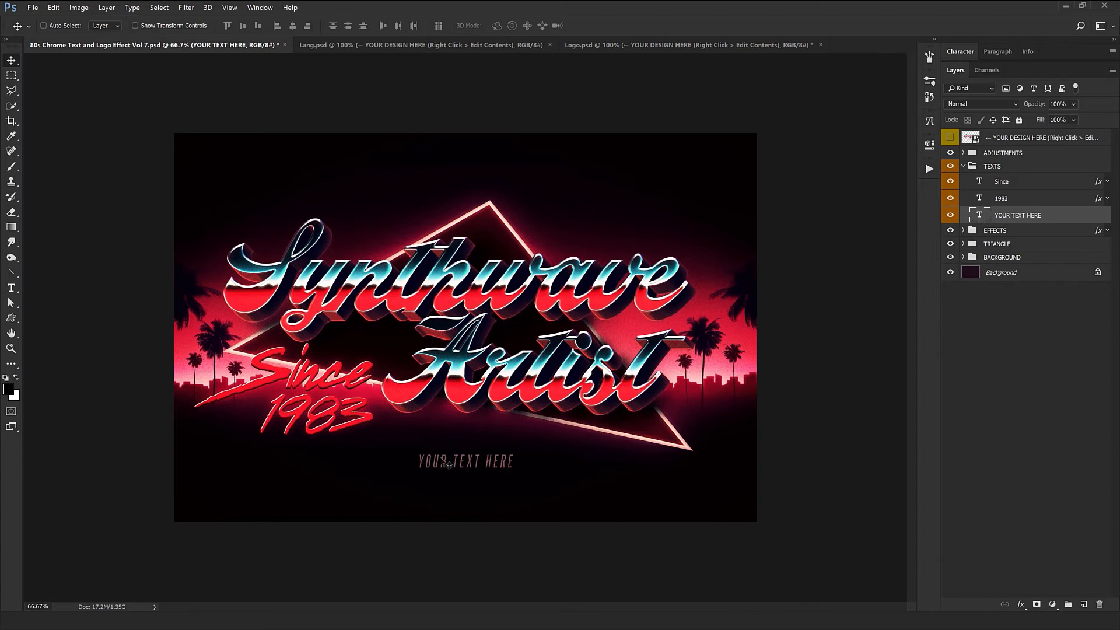
Hide the YOUR TEXT HERE layer and collapse the TEXTS group.
mouse_move(519, 520)
mouse_down()
mouse_move(509, 484)
mouse_move(552, 514)
mouse_move(499, 513)
mouse_move(520, 520)
mouse_up()
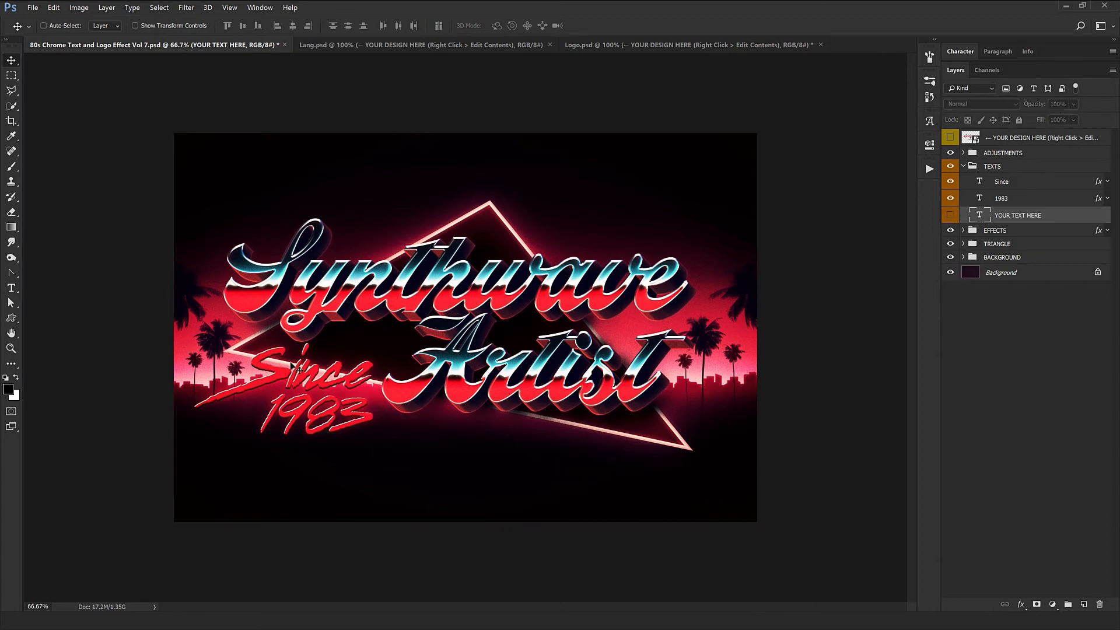
click(1002, 171)
mouse_move(423, 343)
mouse_down()
mouse_move(431, 370)
mouse_move(423, 333)
mouse_move(424, 345)
mouse_up()
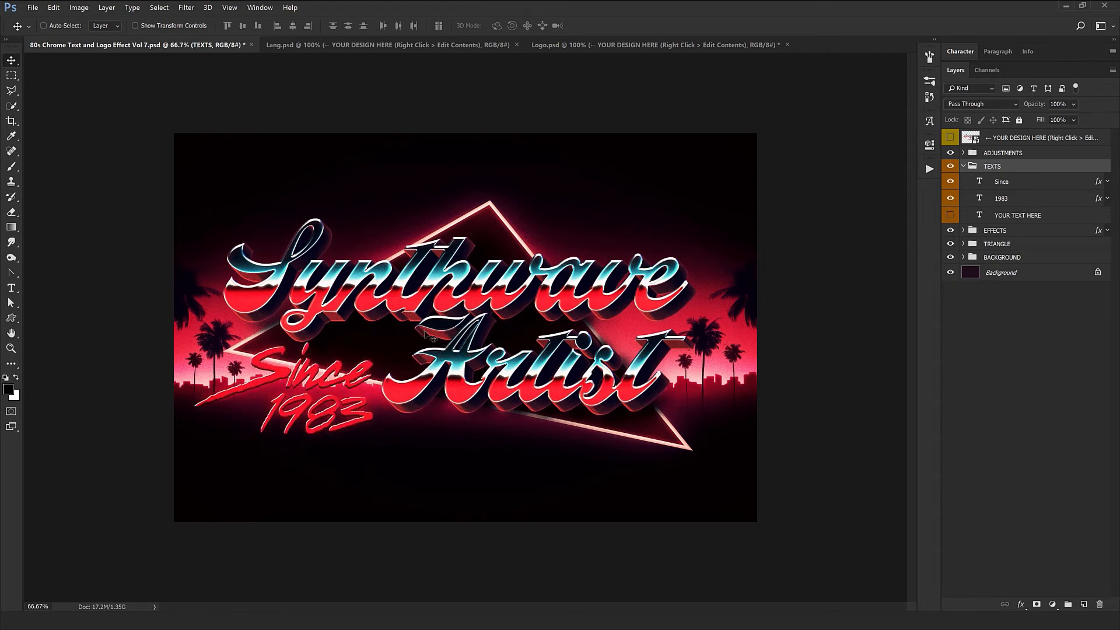
click(965, 168)
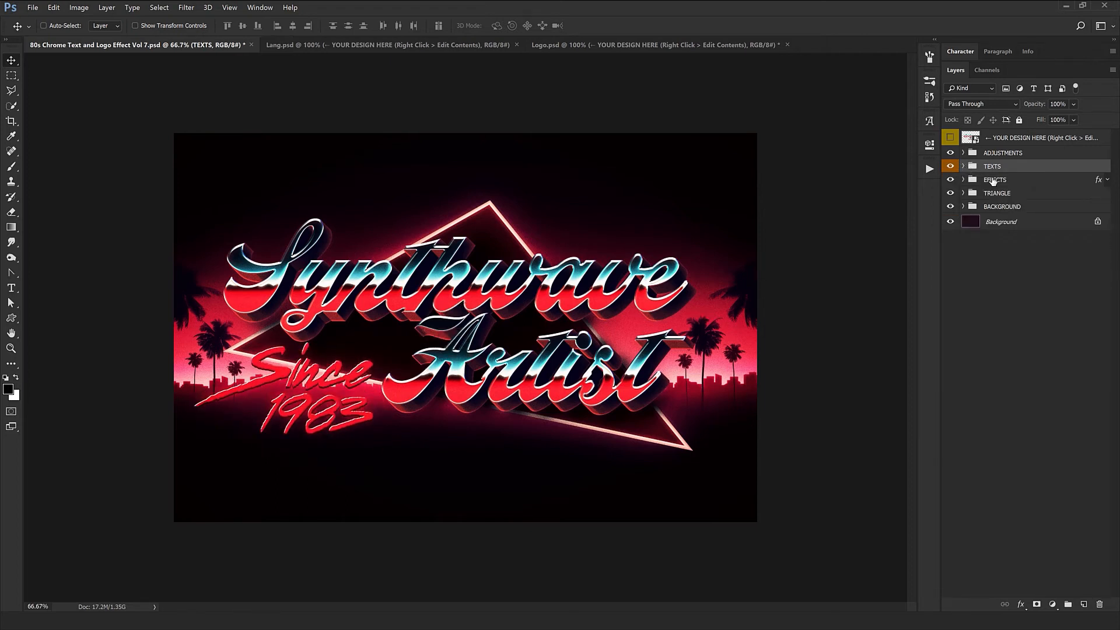
Expand the EFFECTS group and review the stacked layers inside its EXTRUSION group.
click(966, 182)
click(963, 180)
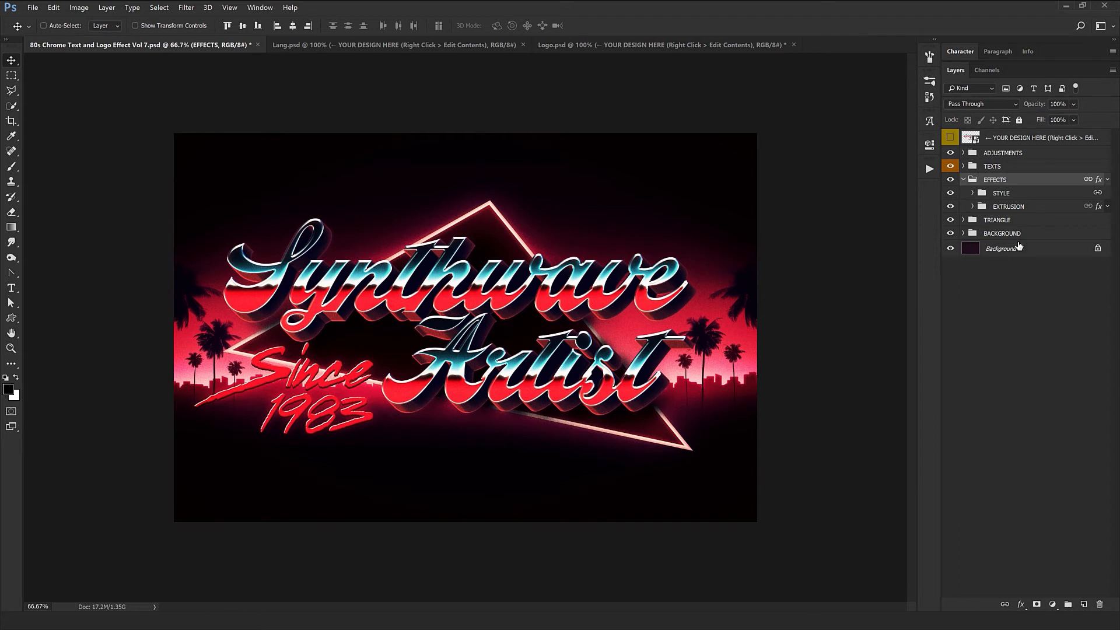
click(1030, 209)
click(972, 206)
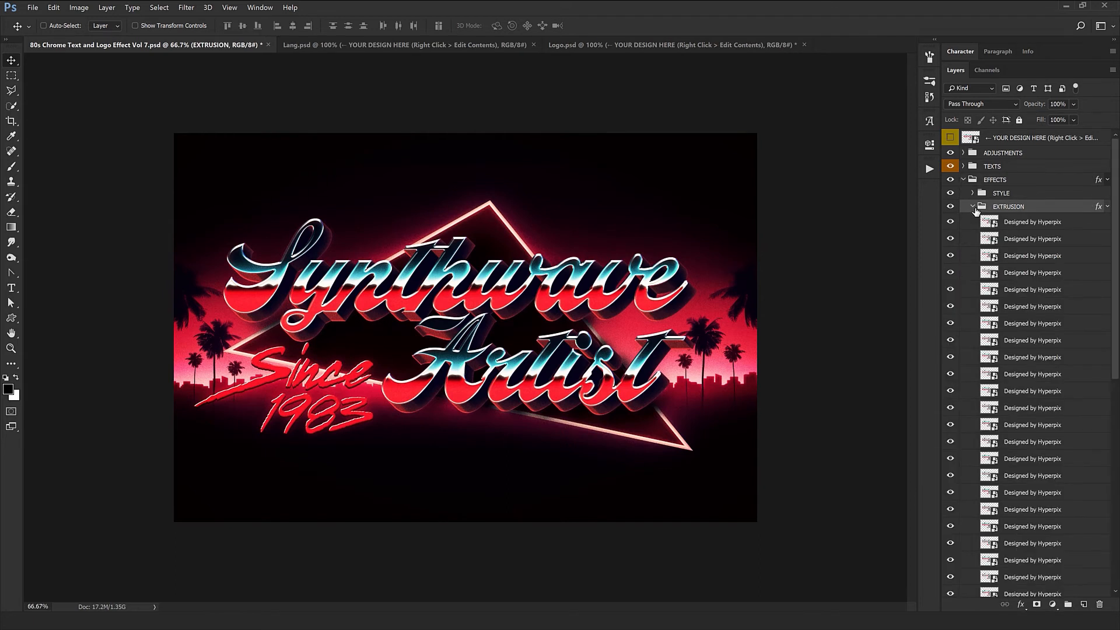
click(973, 207)
Preview the design with the EXTRUSION group and the triangle's Shadow layer hidden, make both visible again and examine the lettering up close.
click(951, 208)
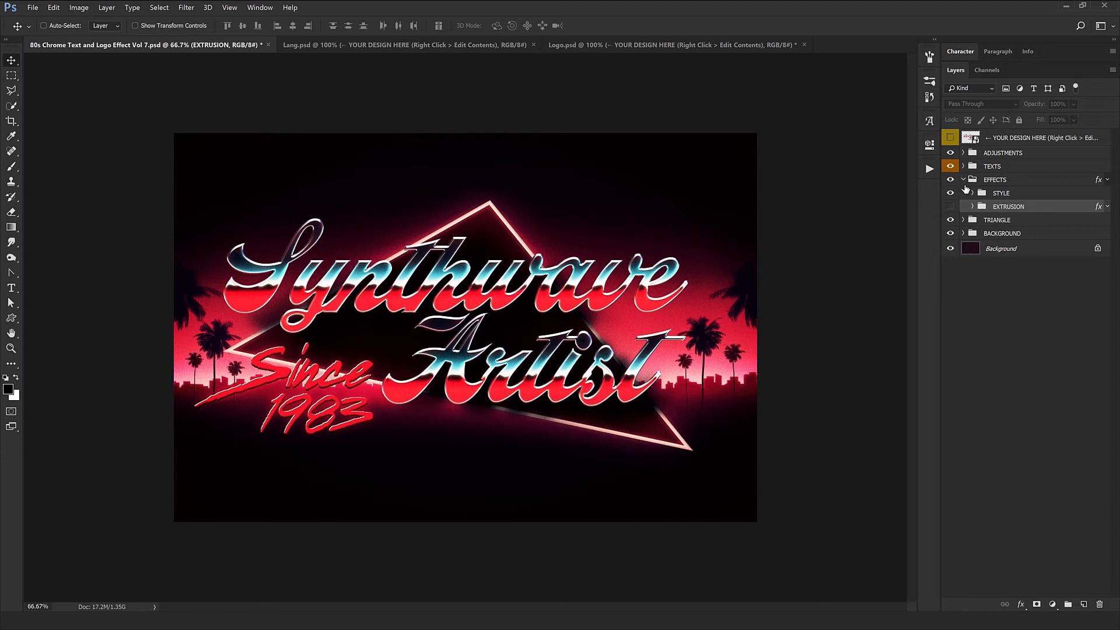
click(963, 221)
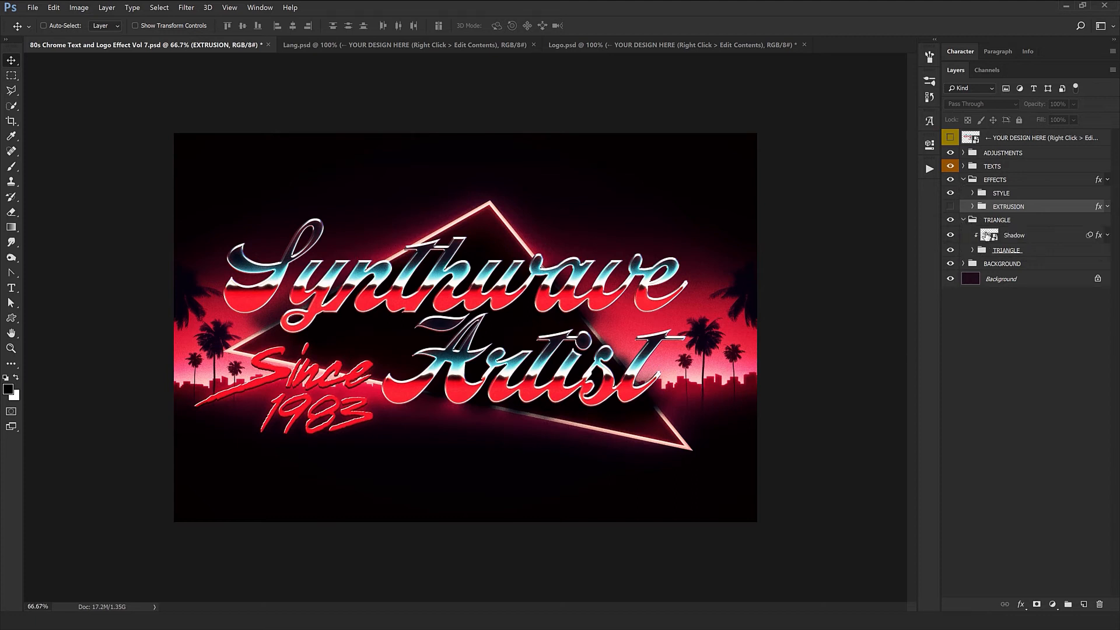
click(949, 235)
click(951, 235)
click(950, 206)
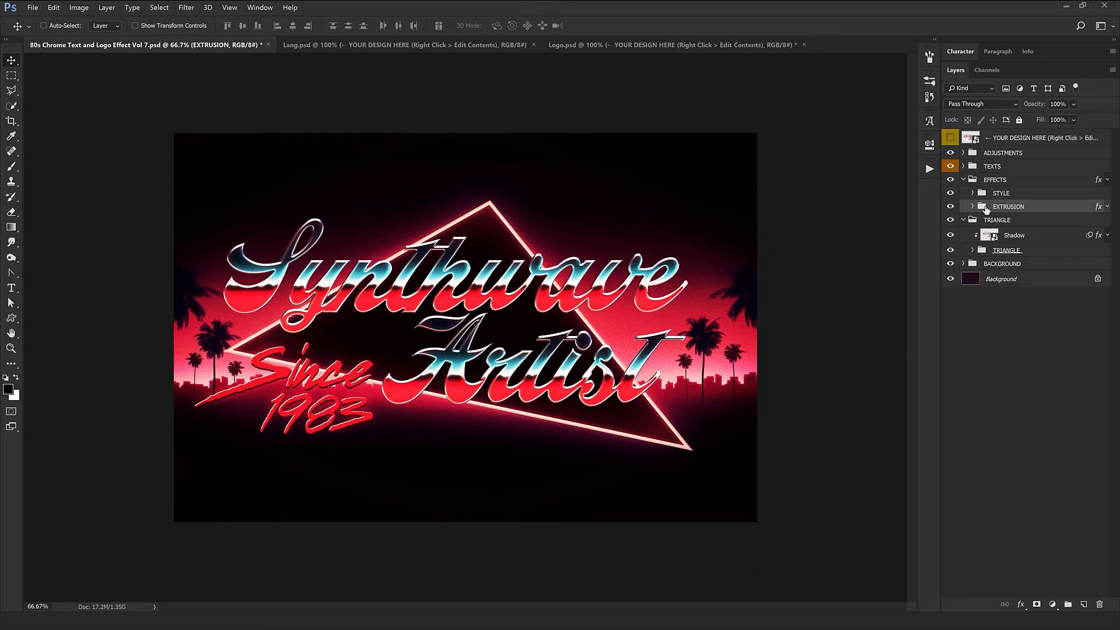
key(ctrl+plus)
mouse_move(484, 303)
mouse_down()
mouse_move(503, 331)
mouse_move(492, 303)
mouse_up()
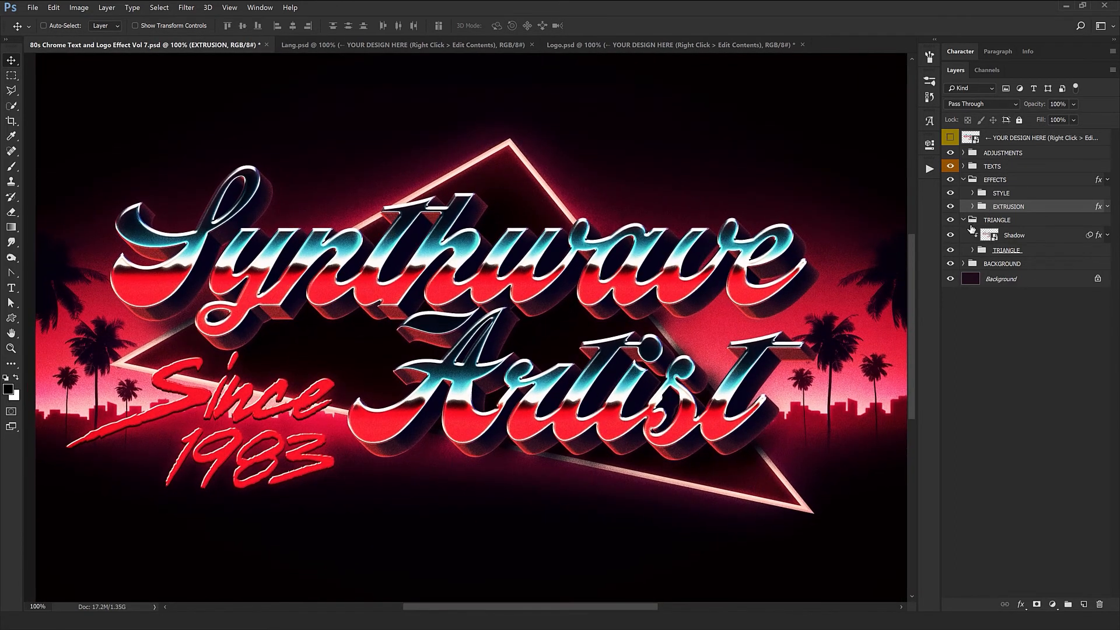
Preview the design without the triangle's Shape layer, show it again and collapse the TRIANGLE group.
click(973, 250)
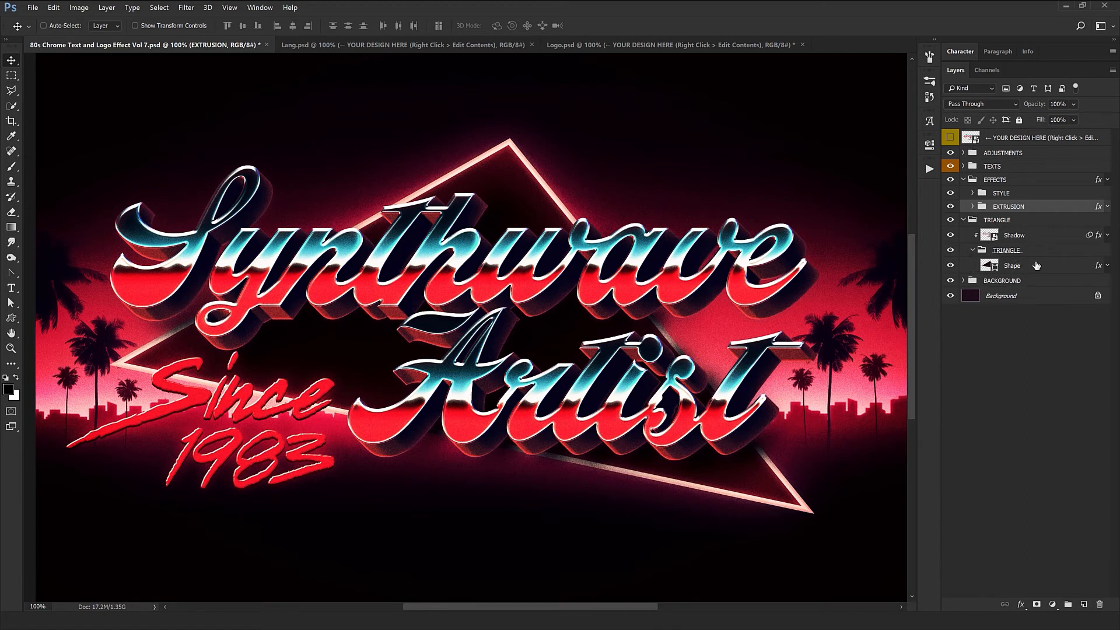
click(1036, 266)
key(ctrl+minus)
click(951, 266)
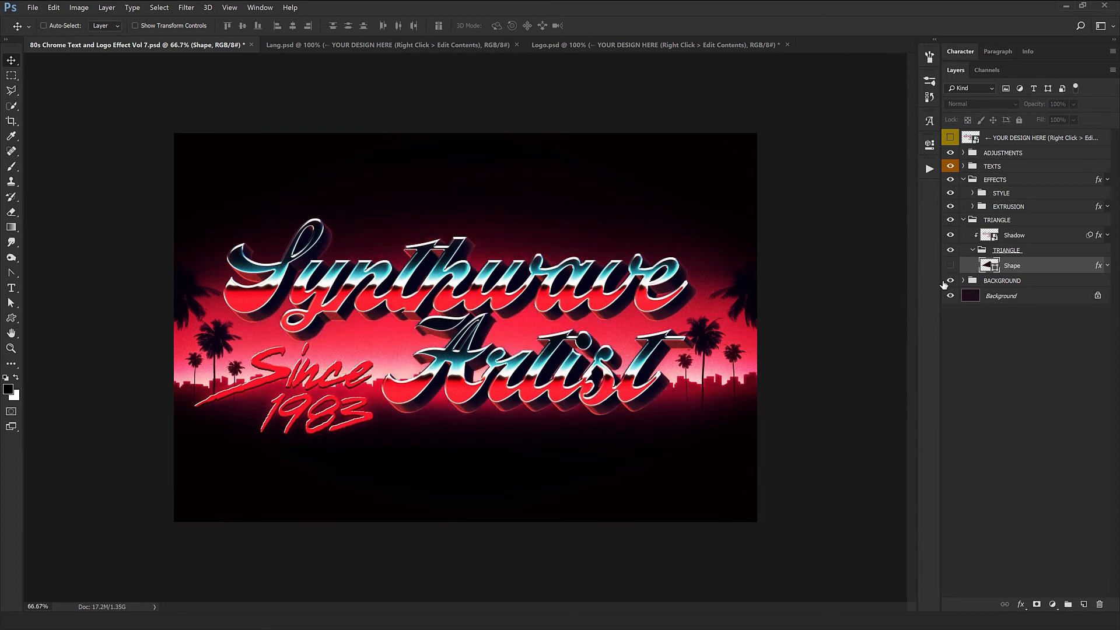
click(950, 266)
click(963, 220)
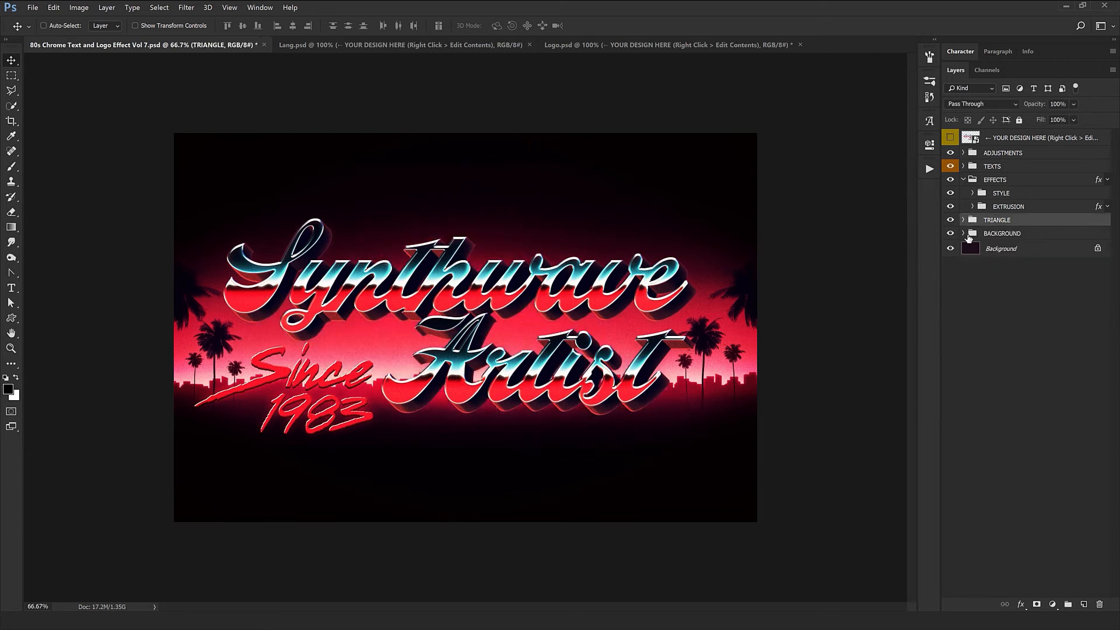
Review the BACKGROUND group's layers, previewing it without the PALM TREES group, and collapse the BACKGROUND and EFFECTS groups.
click(962, 234)
click(973, 248)
click(972, 248)
click(973, 261)
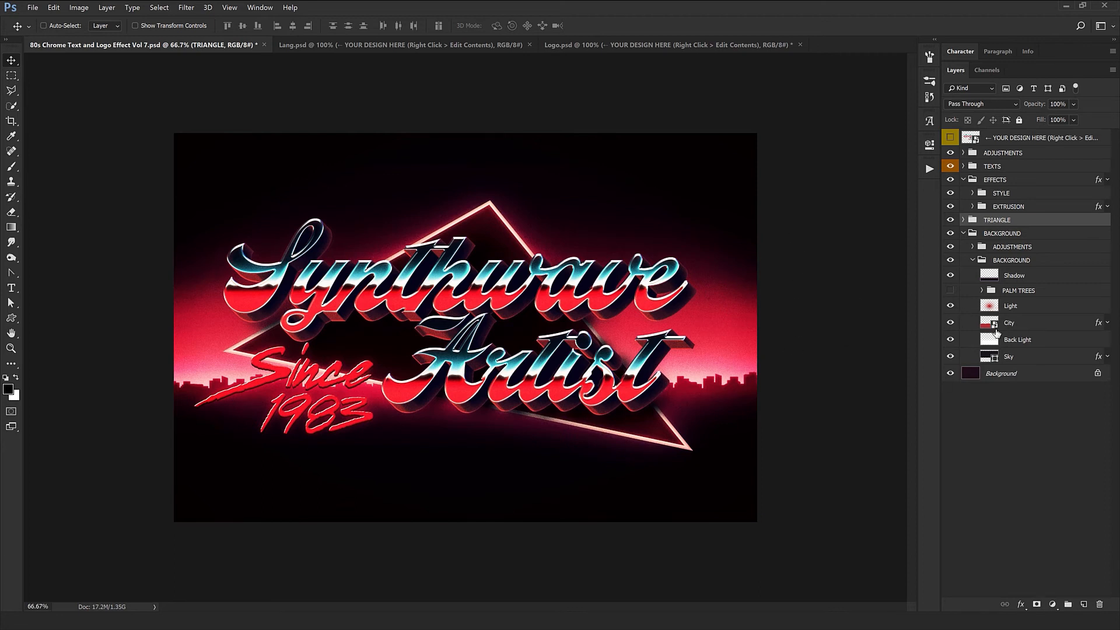
click(951, 291)
click(972, 260)
click(964, 233)
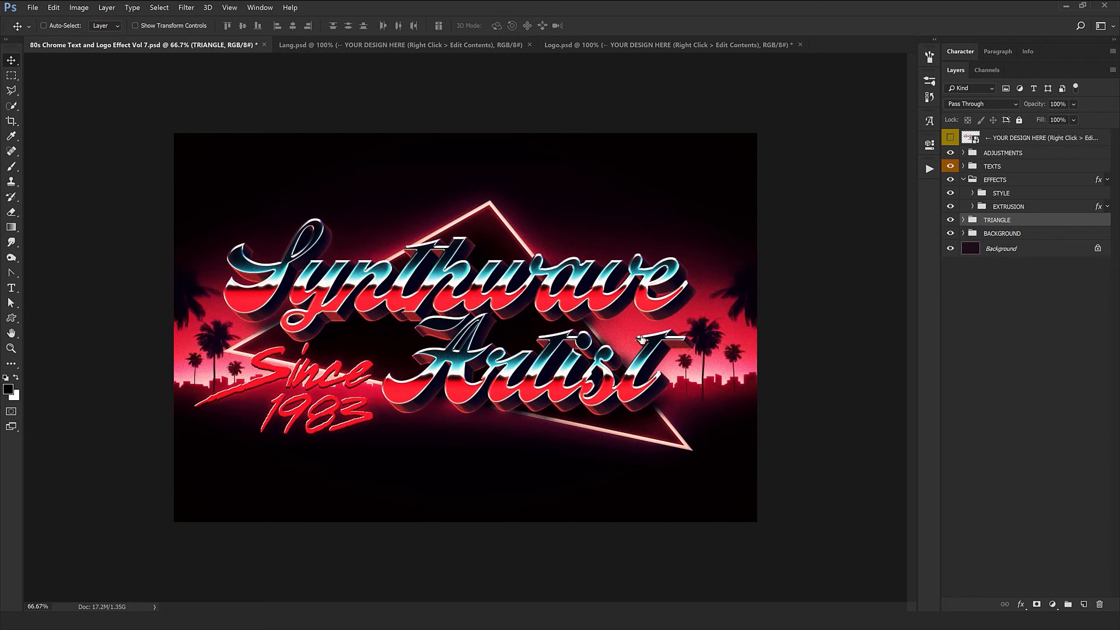
click(964, 181)
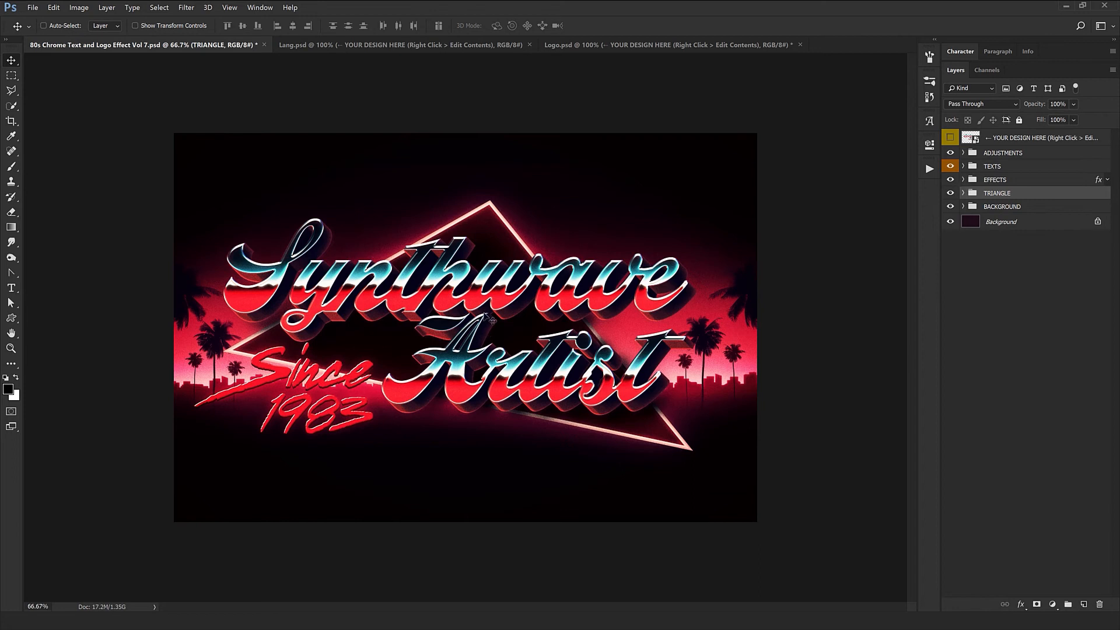
Open the YOUR DESIGN HERE smart object's contents and add the Logo image from the Assets folder as a new layer.
key(ctrl+1)
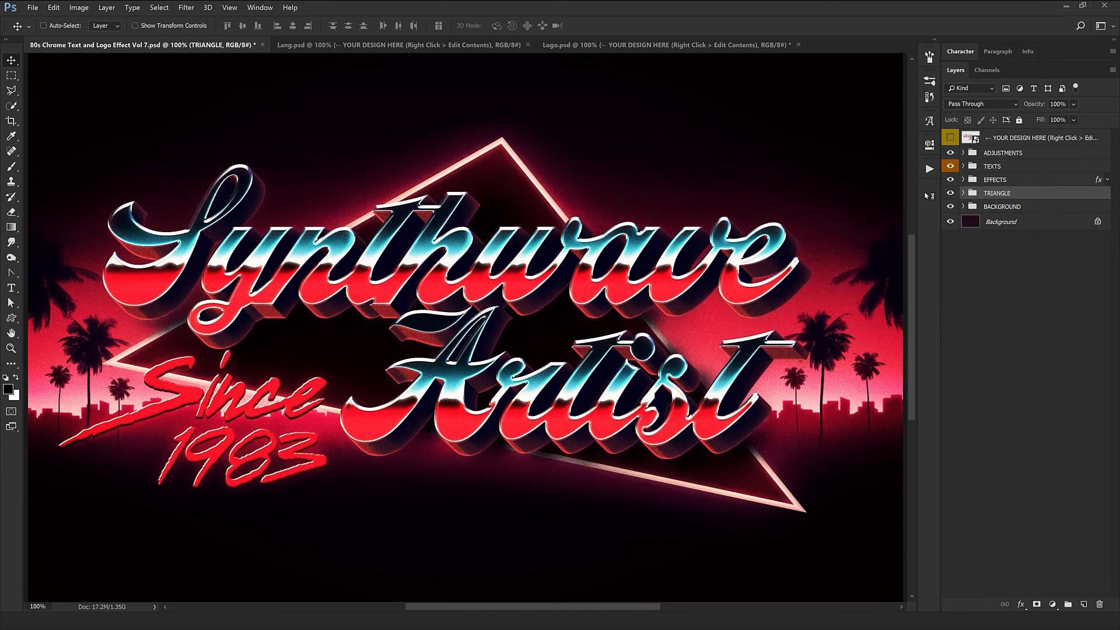
click(971, 138)
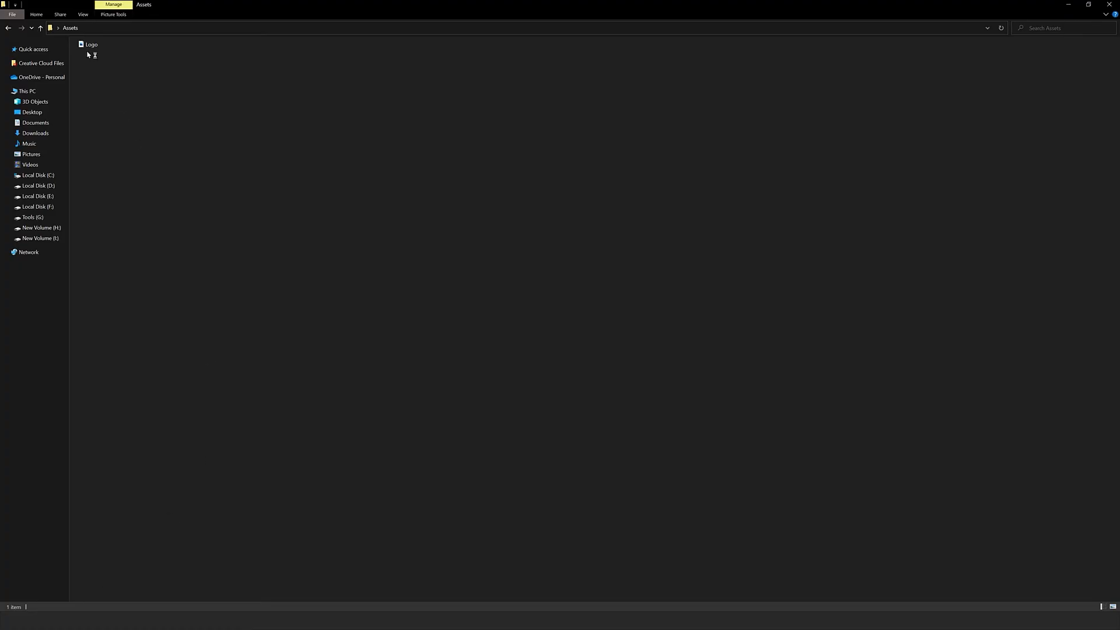
drag(89, 47, 569, 287)
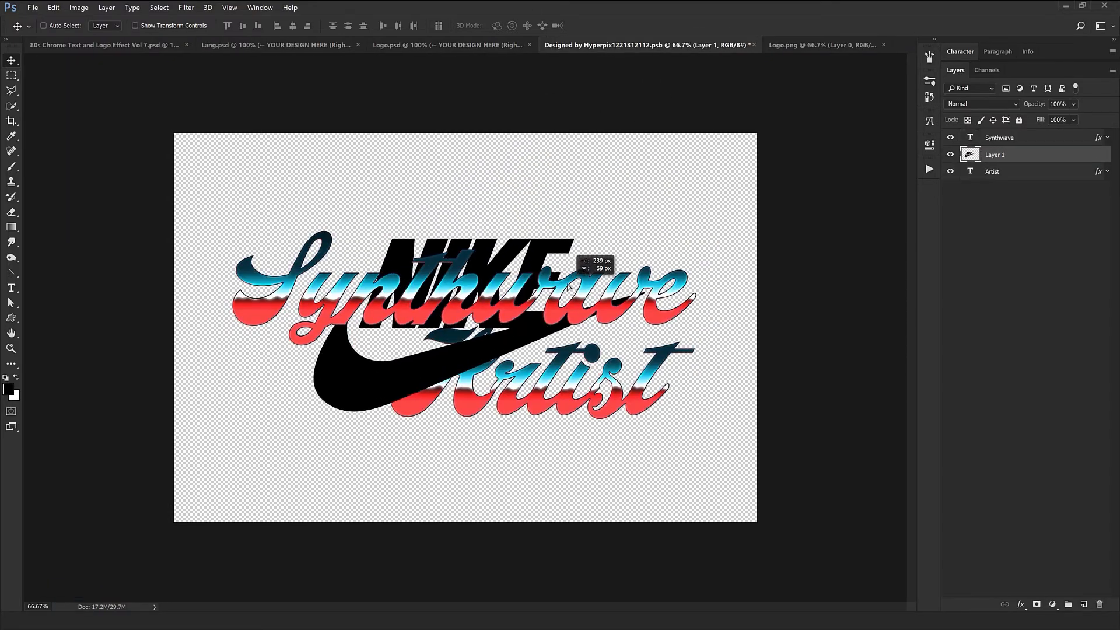
Delete the Artist text layer and move the Synthwave lettering below the NIKE logo.
click(1026, 174)
click(1101, 604)
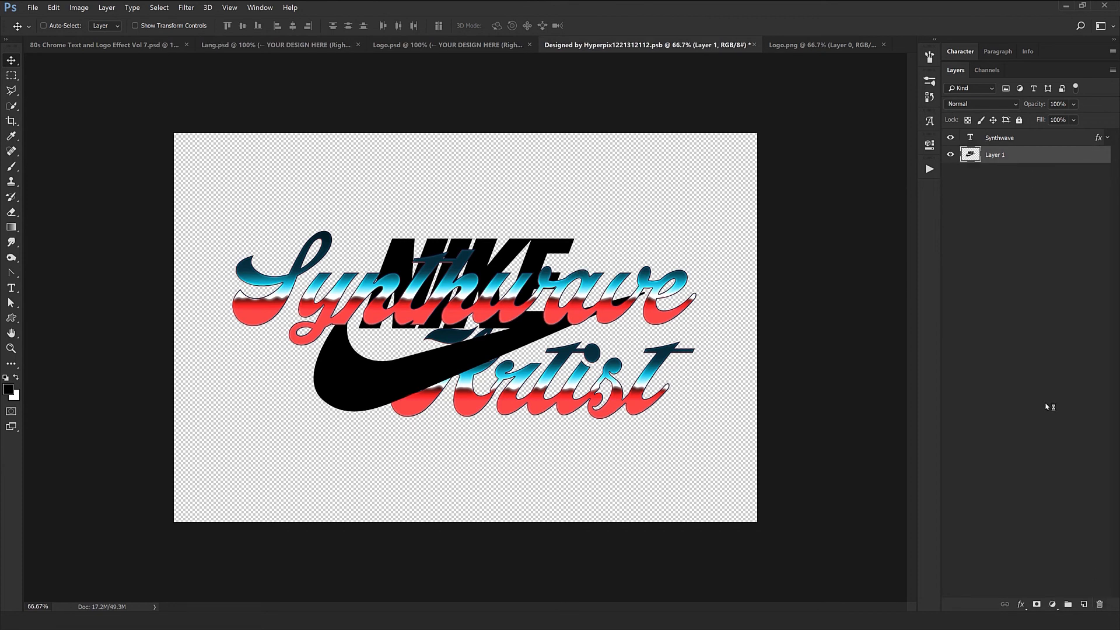
click(999, 138)
drag(612, 222, 605, 380)
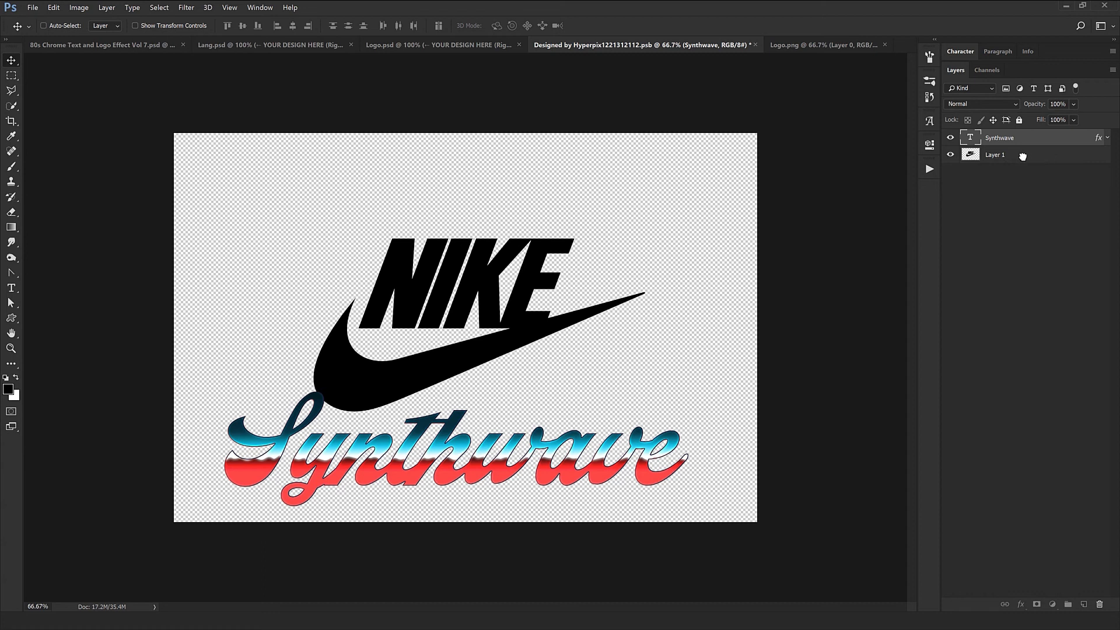
Transfer the Synthwave layer's style to the NIKE logo on Layer 1 and delete the Synthwave text layer.
drag(1022, 156, 1021, 155)
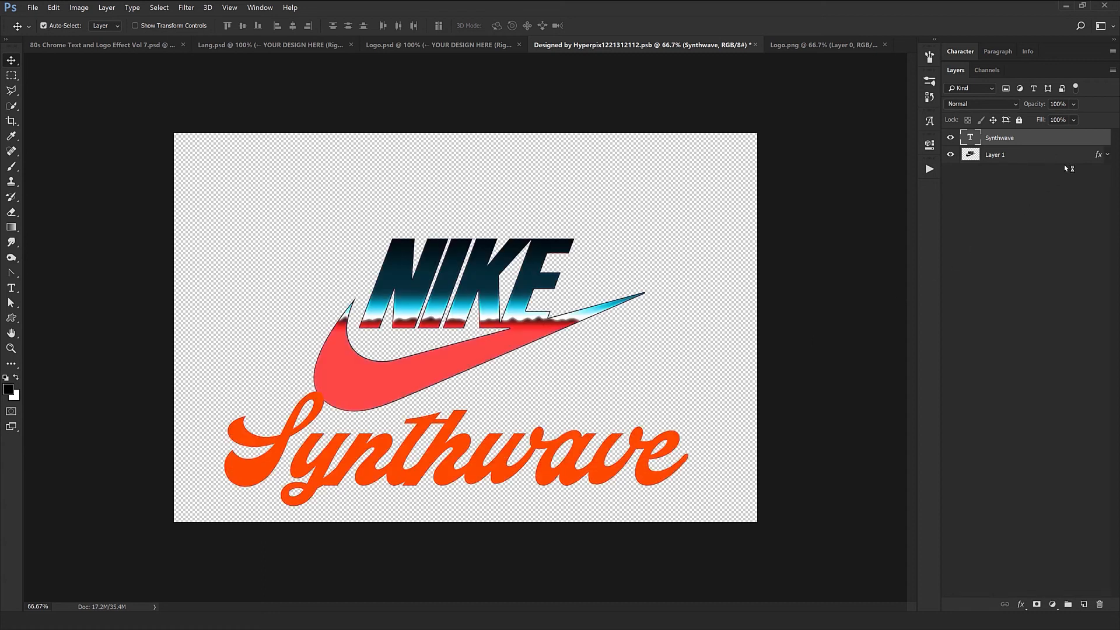
key(ctrl+z)
key(ctrl+z)
click(1100, 604)
Reposition the logo layer's Pattern Overlay so the chrome horizon line runs through the NIKE lettering.
double_click(1099, 142)
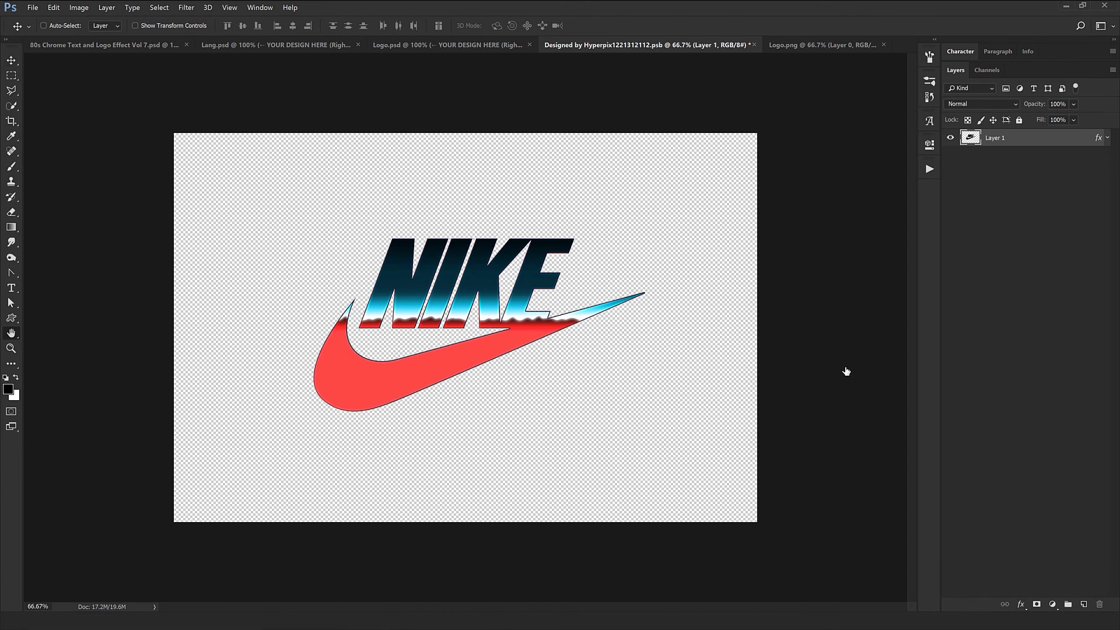
click(694, 479)
drag(370, 500, 501, 284)
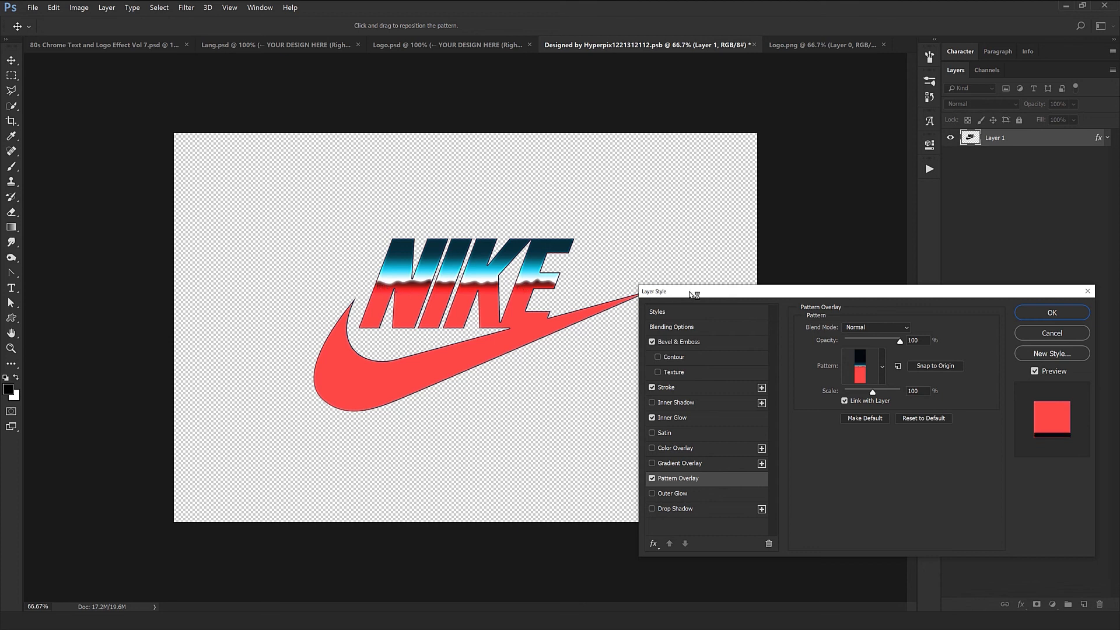
click(1052, 313)
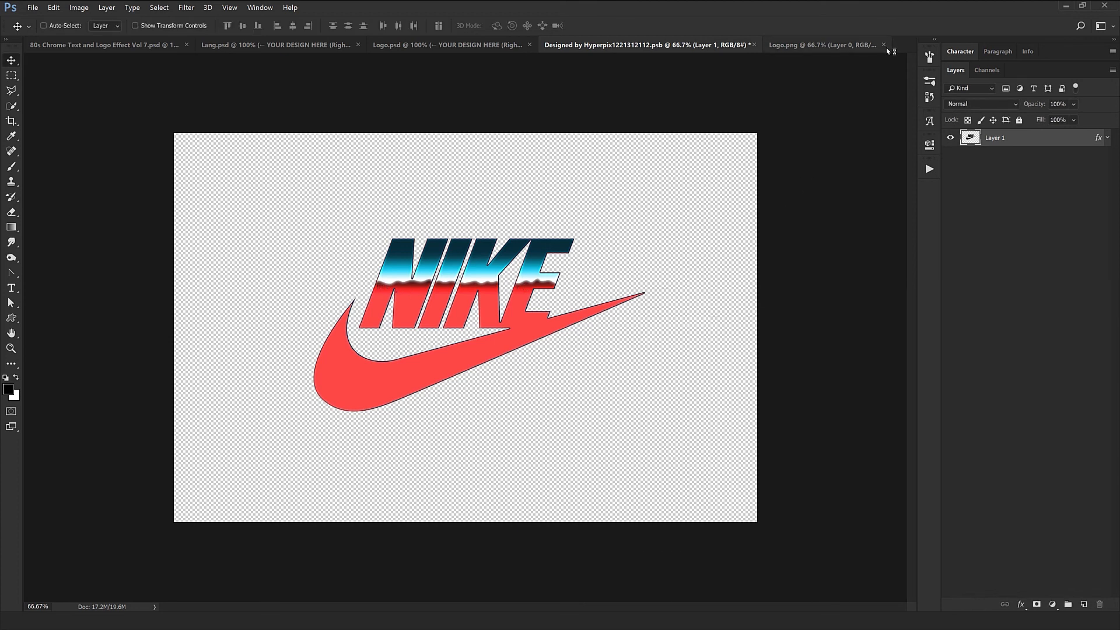
Close the Logo.png document and close the smart object contents with its changes saved.
click(883, 45)
click(885, 45)
click(290, 239)
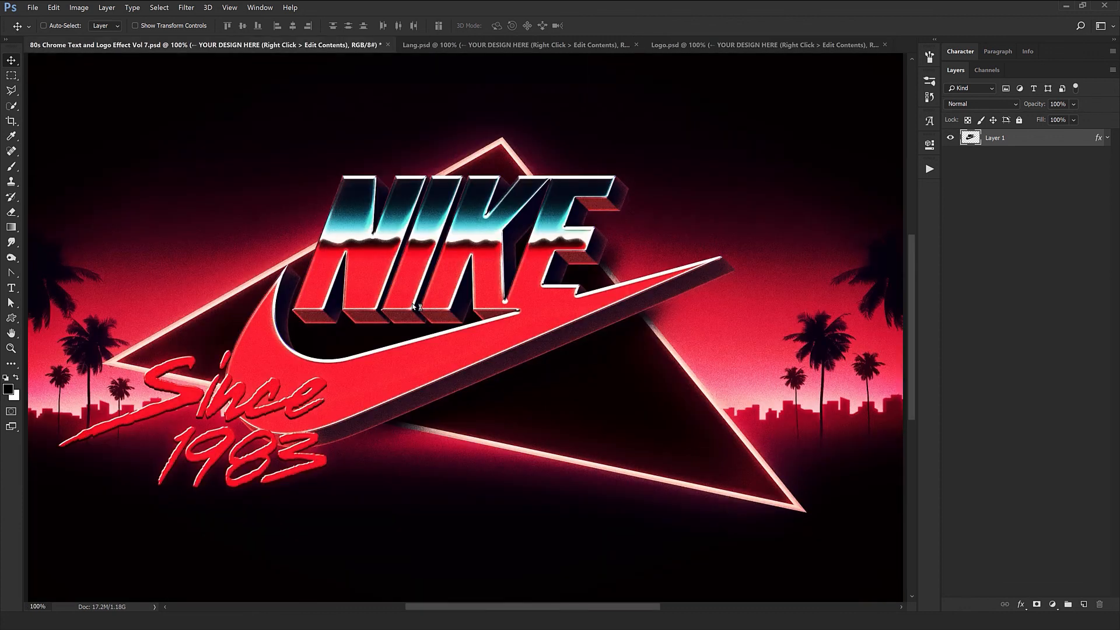
Inspect the updated chrome logo in the main document and compare it with the finished NIKE design in Logo.psd.
key(ctrl+minus)
key(ctrl+minus)
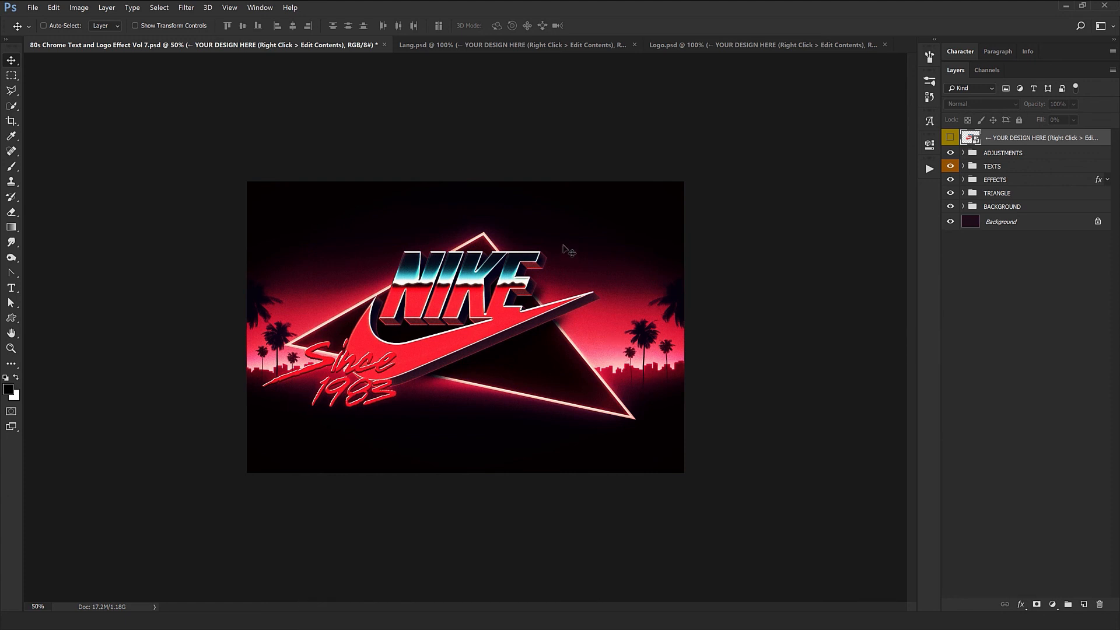
click(723, 45)
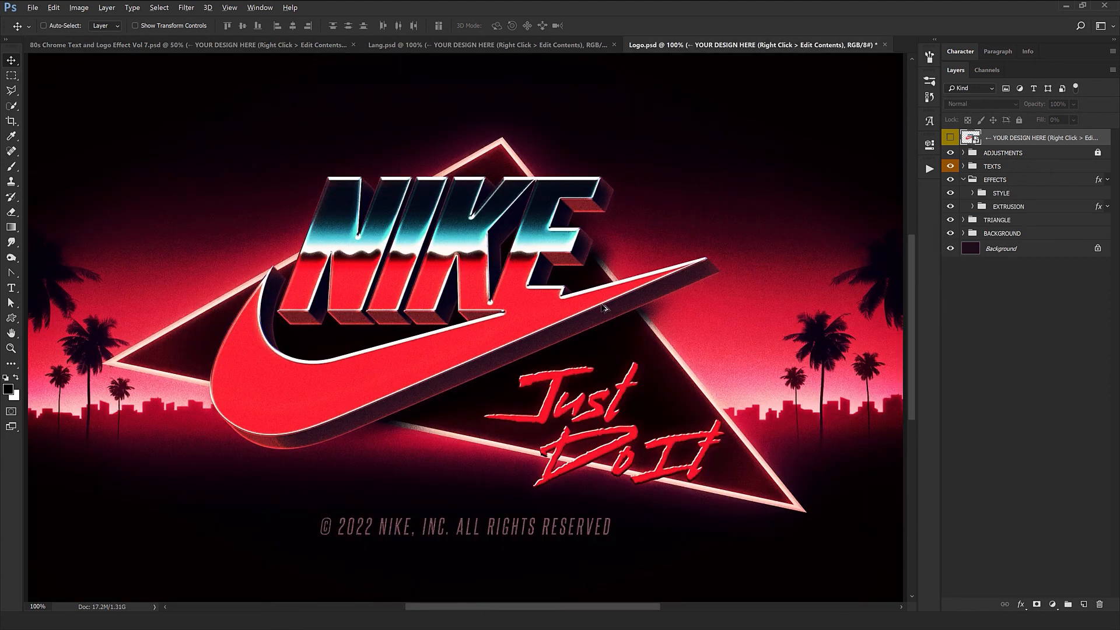
key(ctrl+minus)
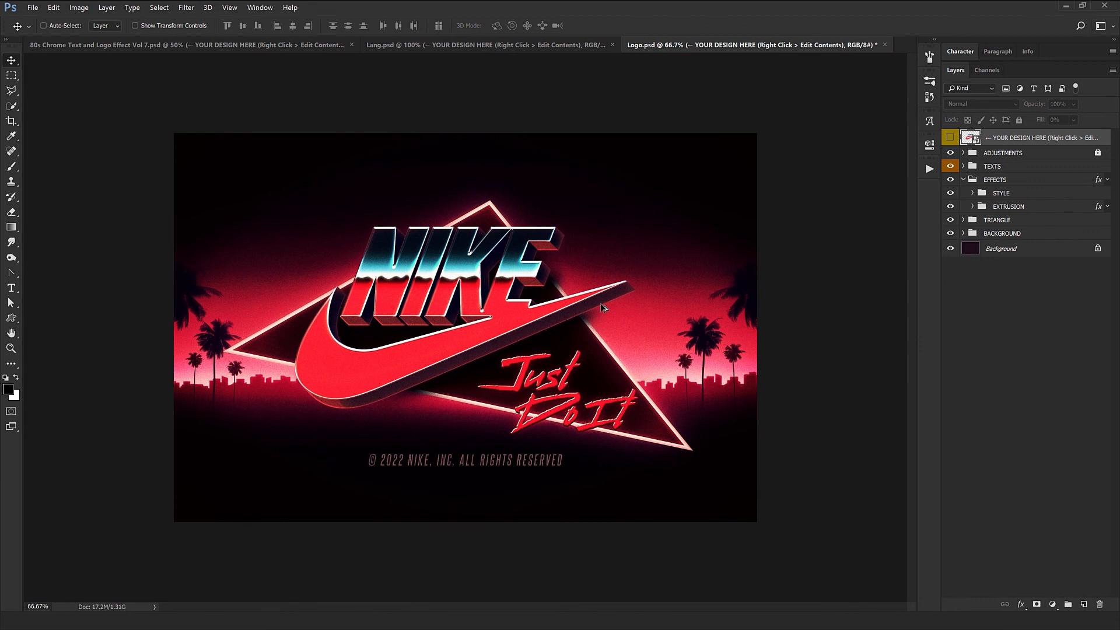